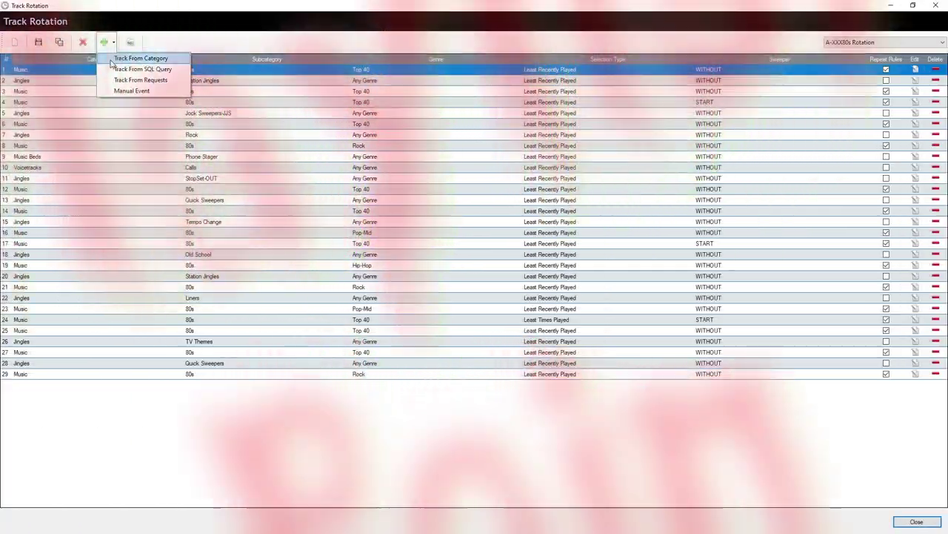
- Add a Track From Category rotation entry that uses the Voicetracks category
left_click(113, 59)
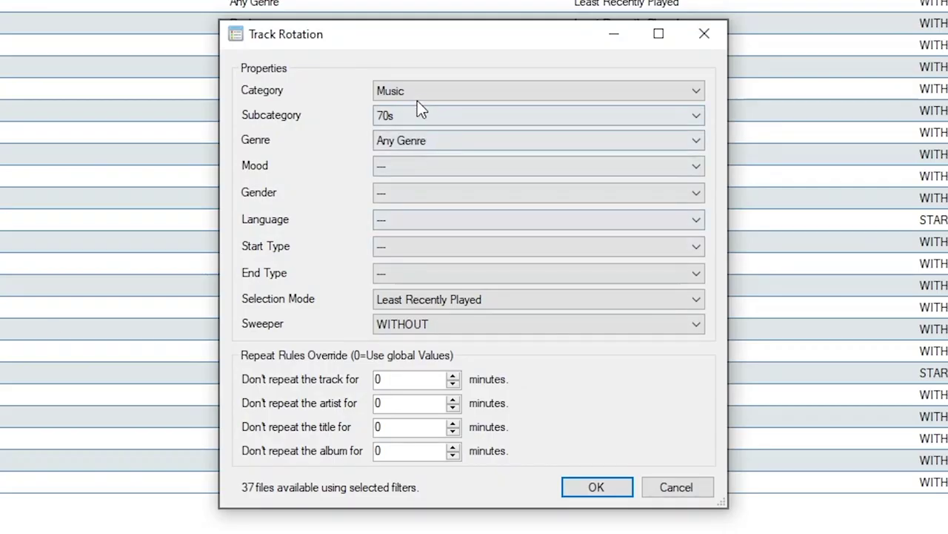
left_click(417, 99)
left_click(408, 266)
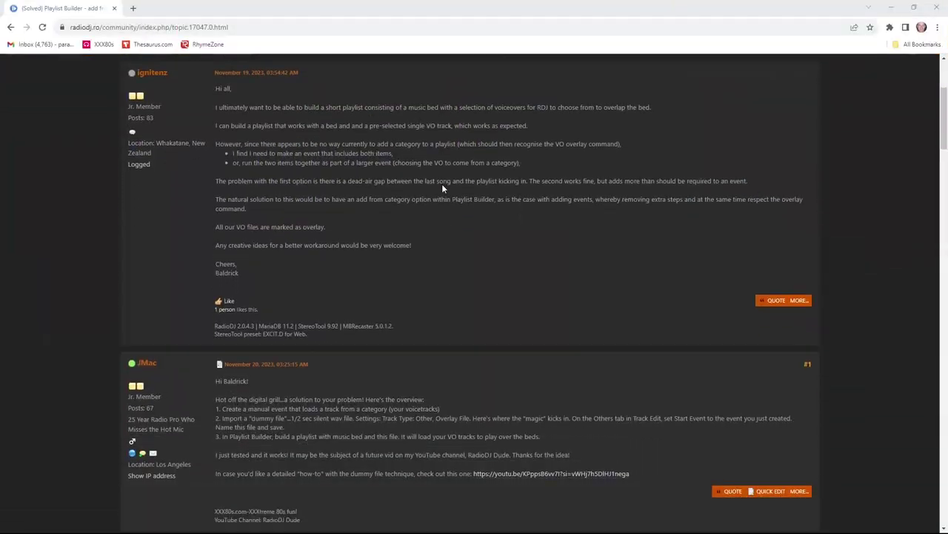
- Highlight the post's lines on the working bed playlist, adding a category, making an event, and dead air
left_click_drag(217, 108, 650, 120)
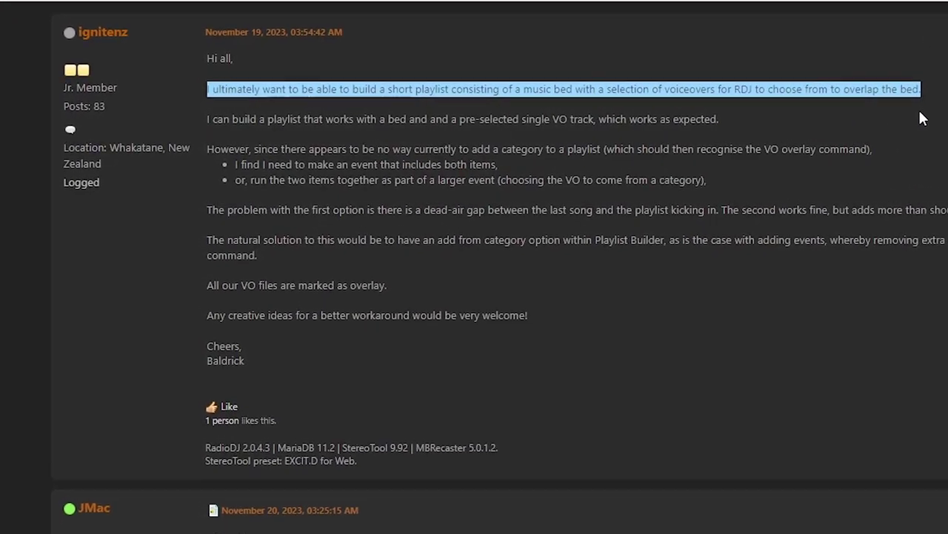
left_click(229, 100)
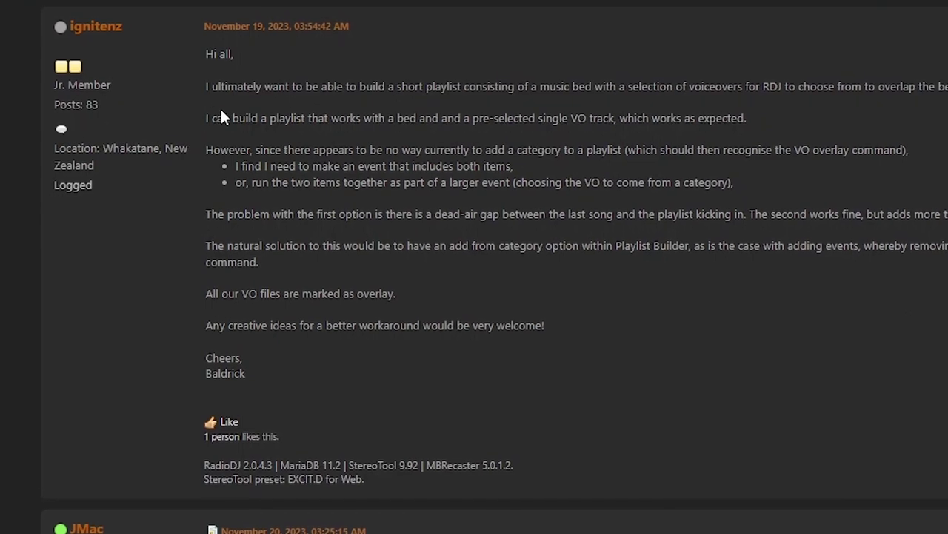
left_click_drag(198, 117, 695, 121)
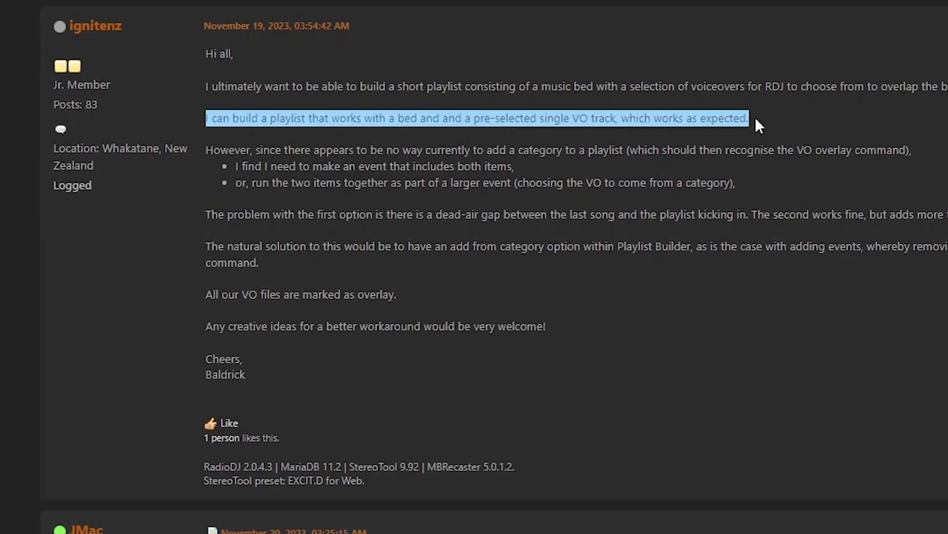
left_click_drag(326, 150, 605, 149)
left_click_drag(728, 207, 756, 205)
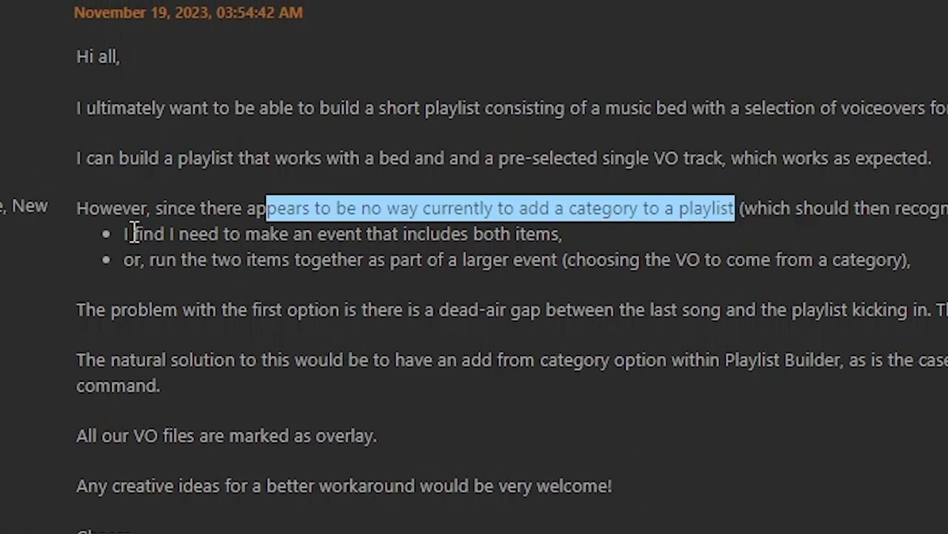
left_click_drag(134, 233, 580, 226)
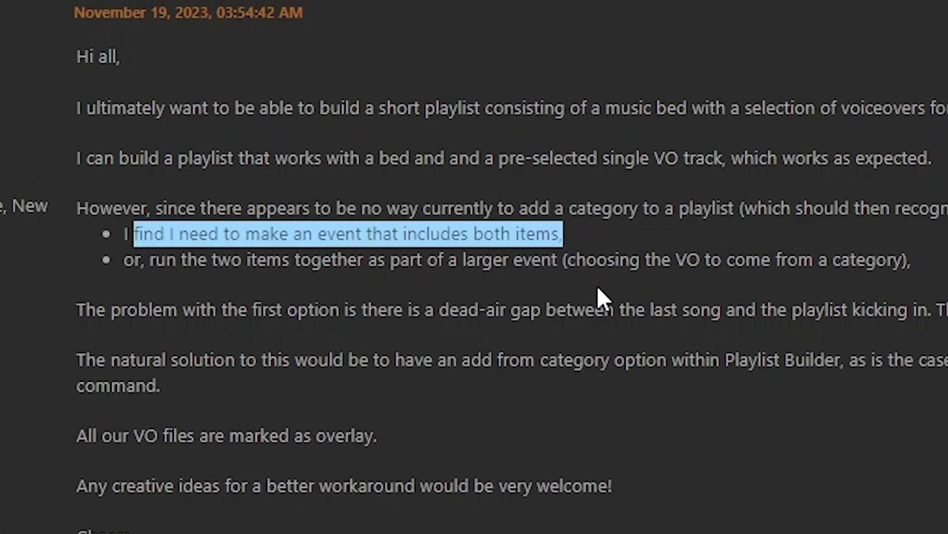
left_click(73, 311)
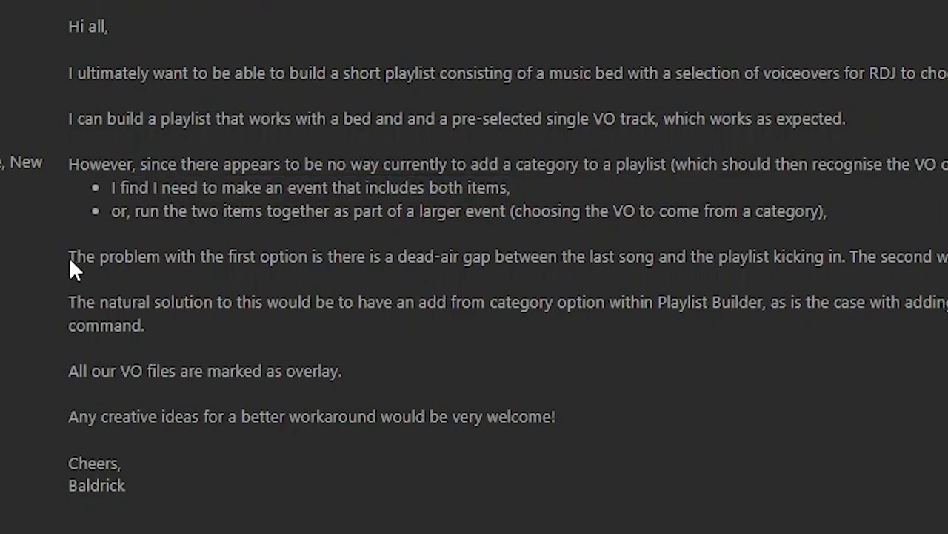
left_click_drag(69, 257, 852, 255)
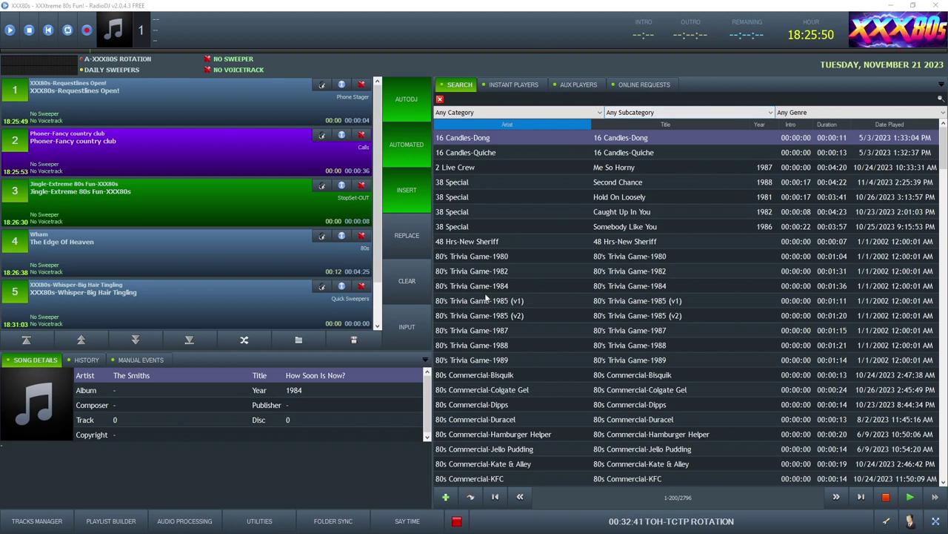
- Switch the Events List to Individual Events and open Bed TEST for editing
left_click(489, 521)
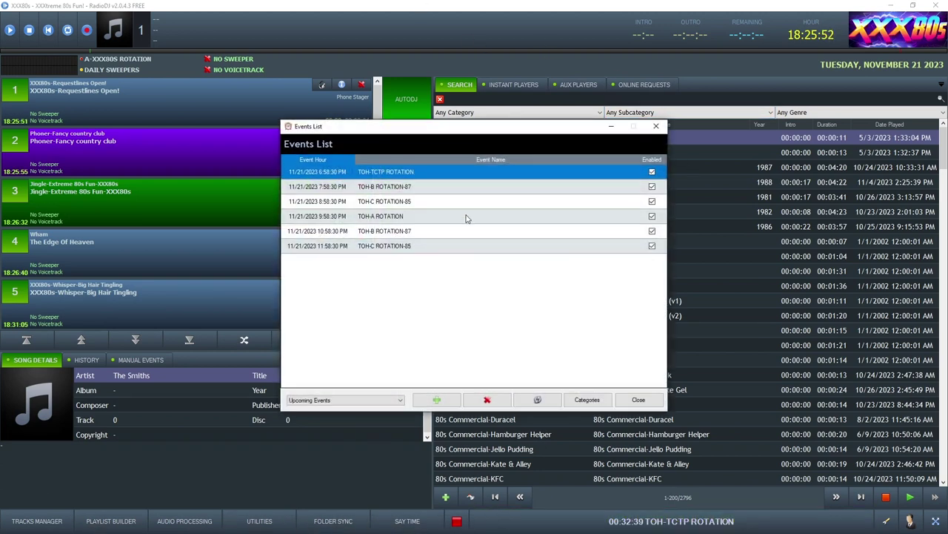
left_click(312, 401)
left_click(330, 418)
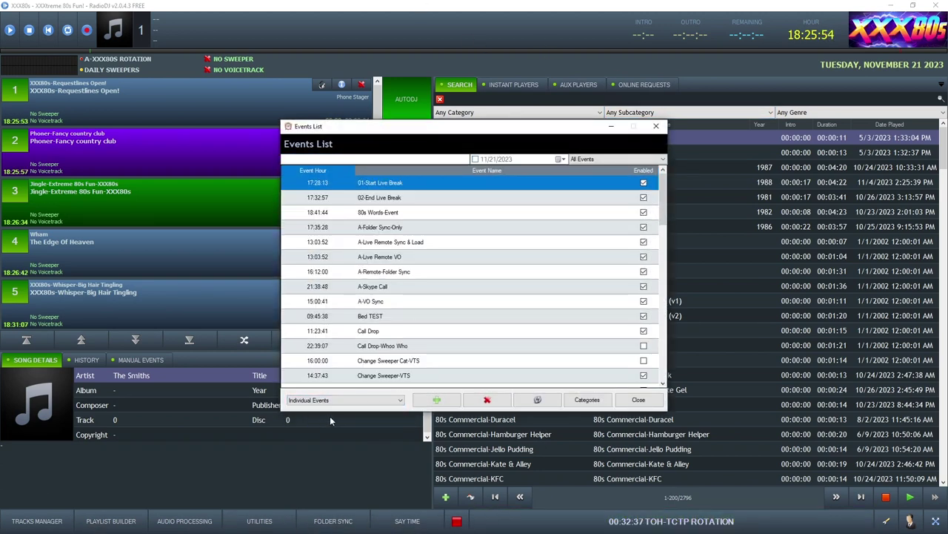
double_click(385, 316)
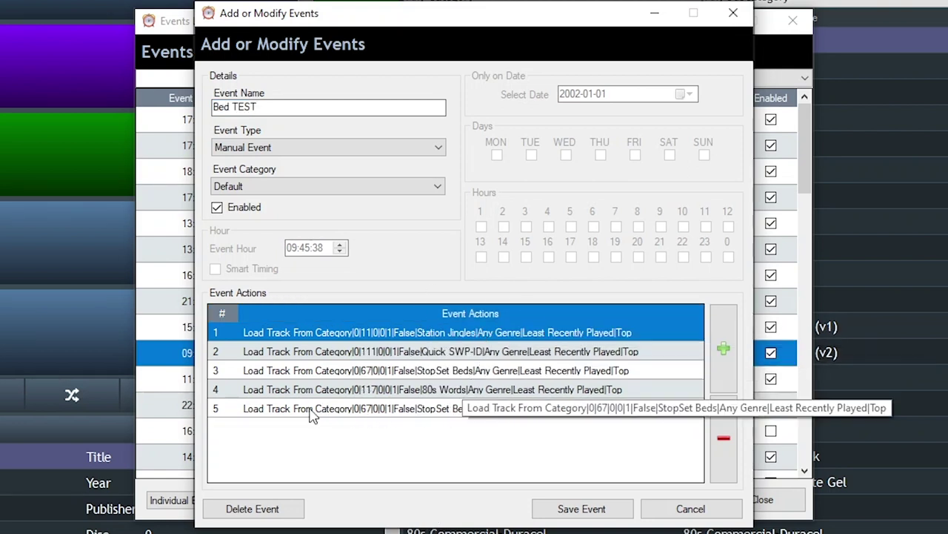
left_click(311, 412)
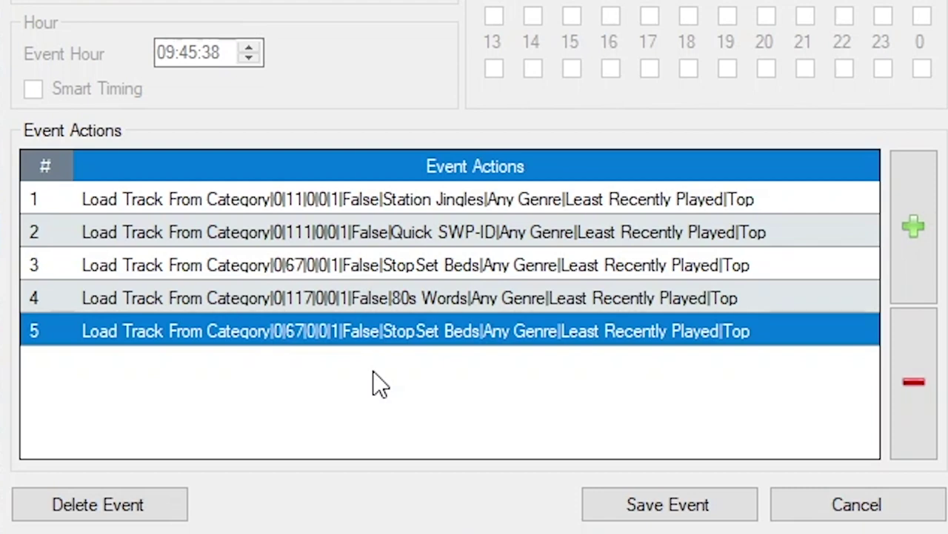
left_click(525, 303)
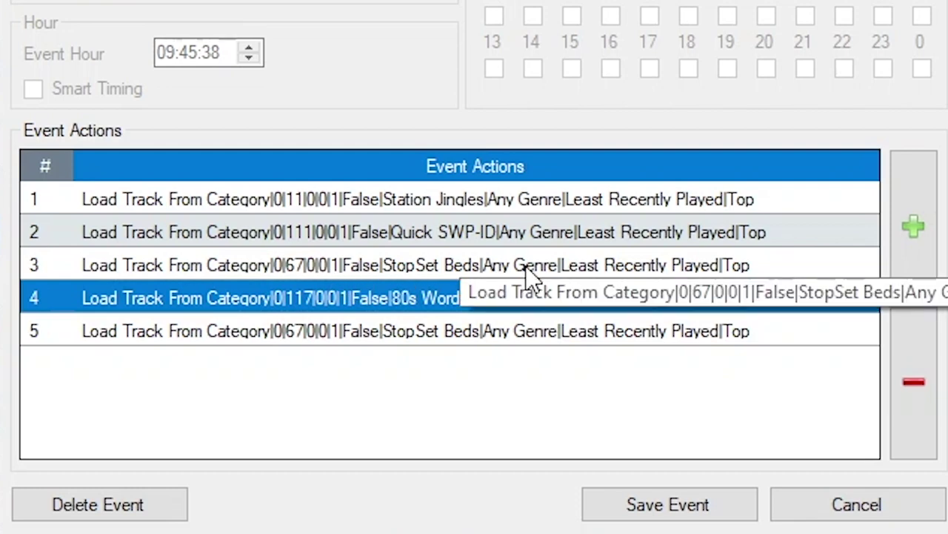
left_click(585, 267)
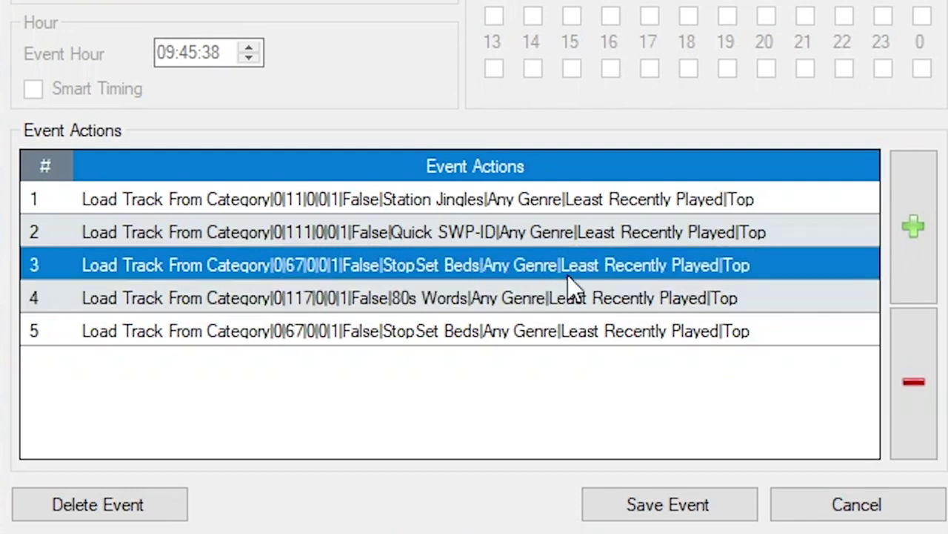
left_click(601, 235)
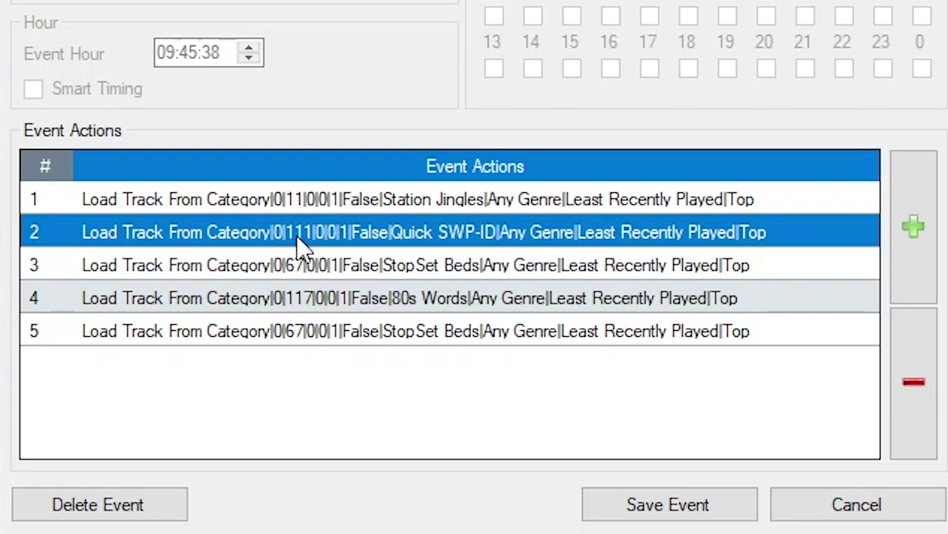
left_click(375, 207)
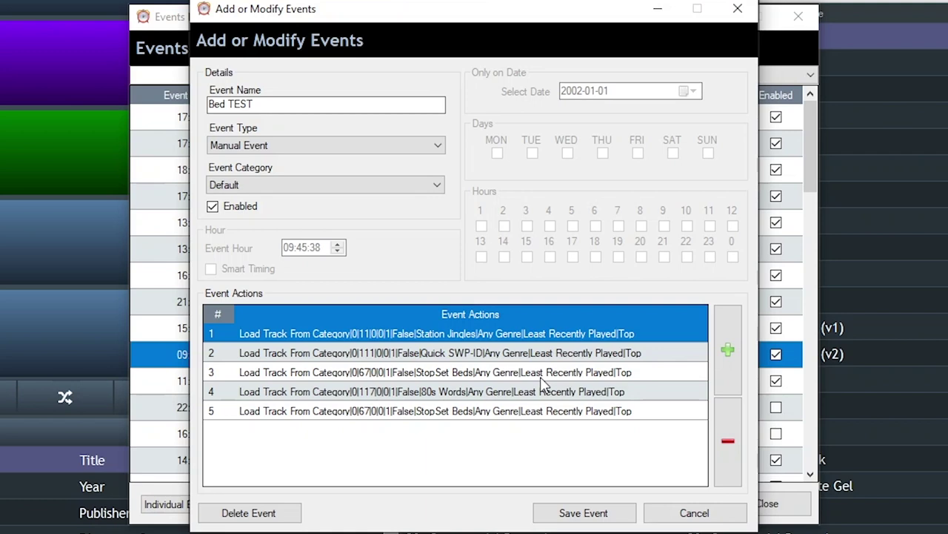
double_click(543, 385)
double_click(267, 194)
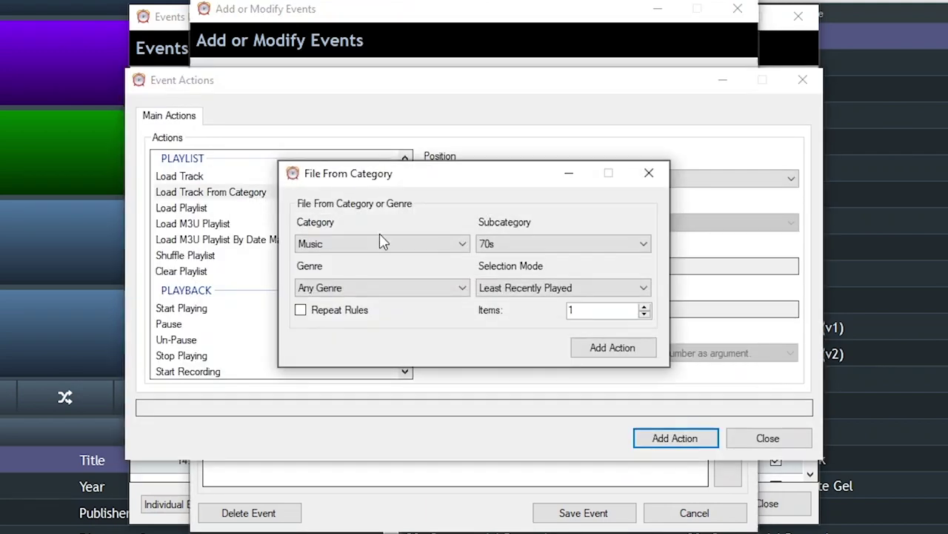
left_click(368, 252)
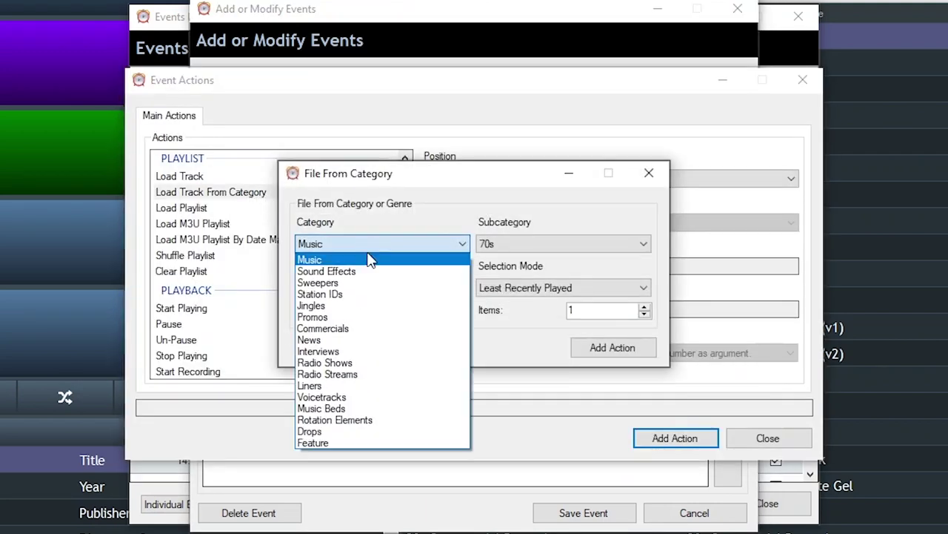
left_click(378, 397)
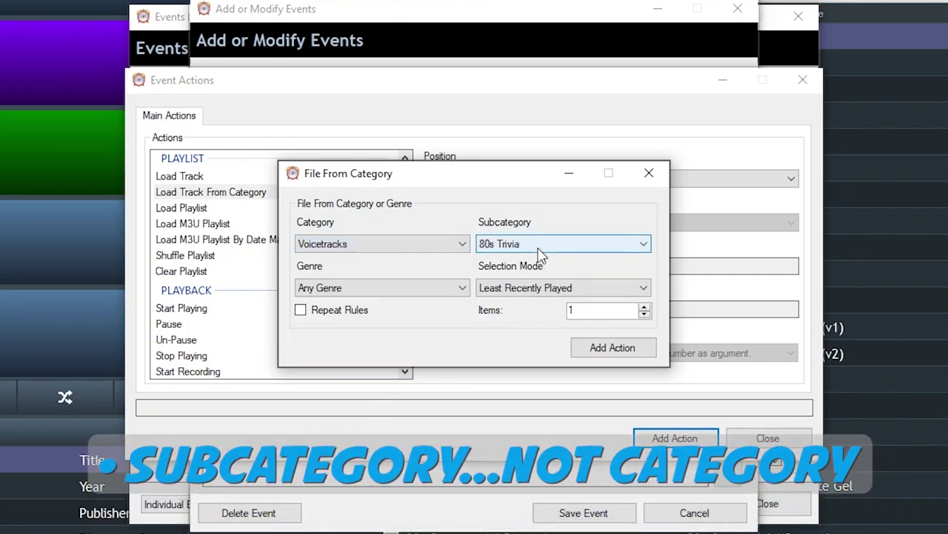
left_click(539, 251)
left_click(539, 269)
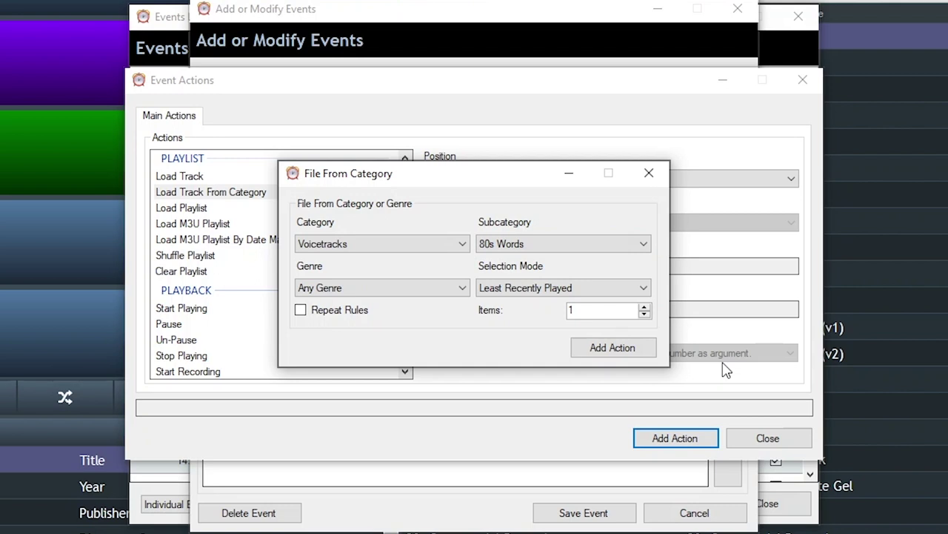
left_click(652, 171)
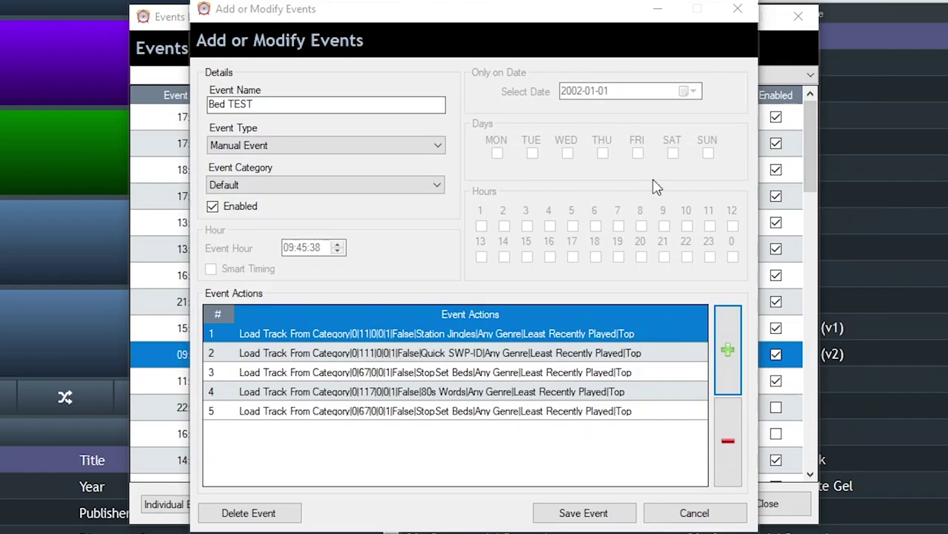
- Save the Bed TEST event, clear the current playlist, and load the Bed TEST event into it
left_click(572, 513)
left_click(777, 508)
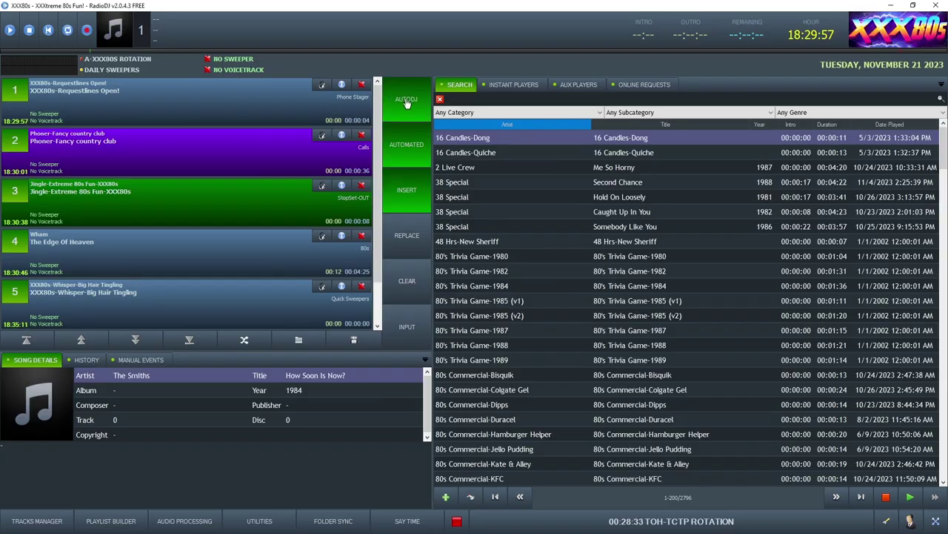
left_click(407, 281)
left_click(484, 302)
left_click(143, 359)
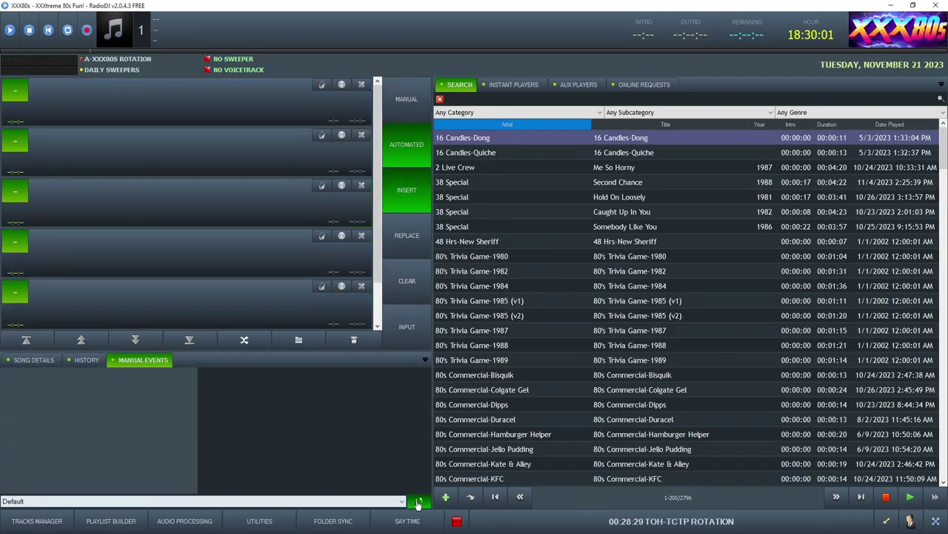
left_click(152, 418)
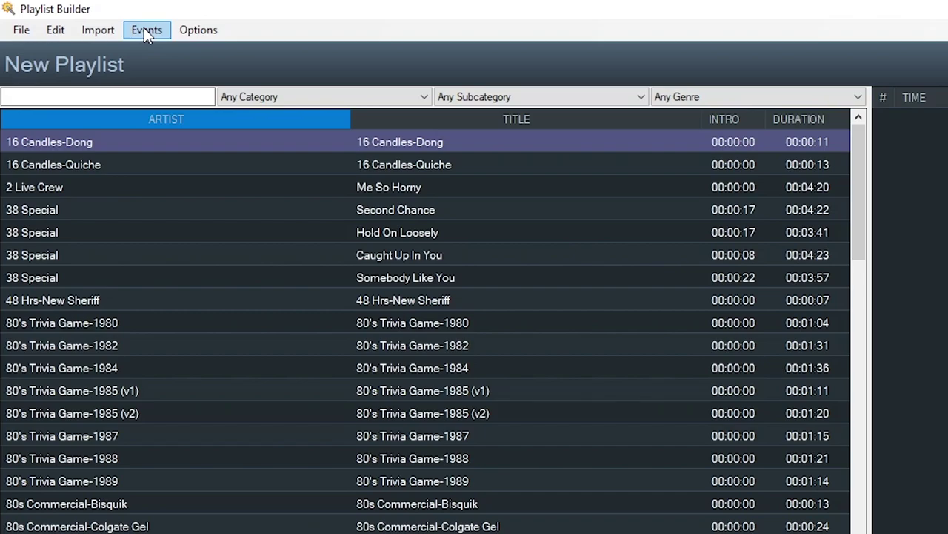
- Add the Bed TEST event to the new playlist
left_click(80, 18)
left_click(84, 27)
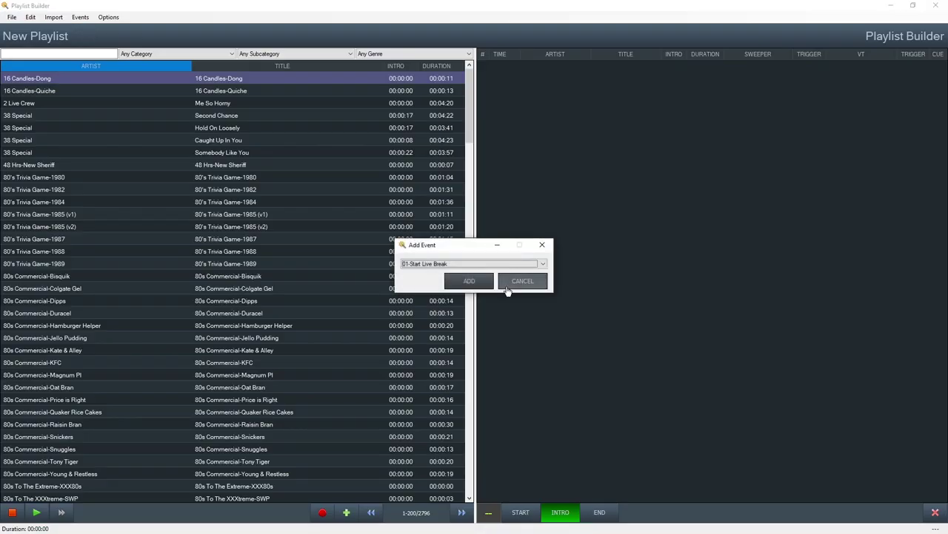
left_click(477, 263)
left_click(470, 330)
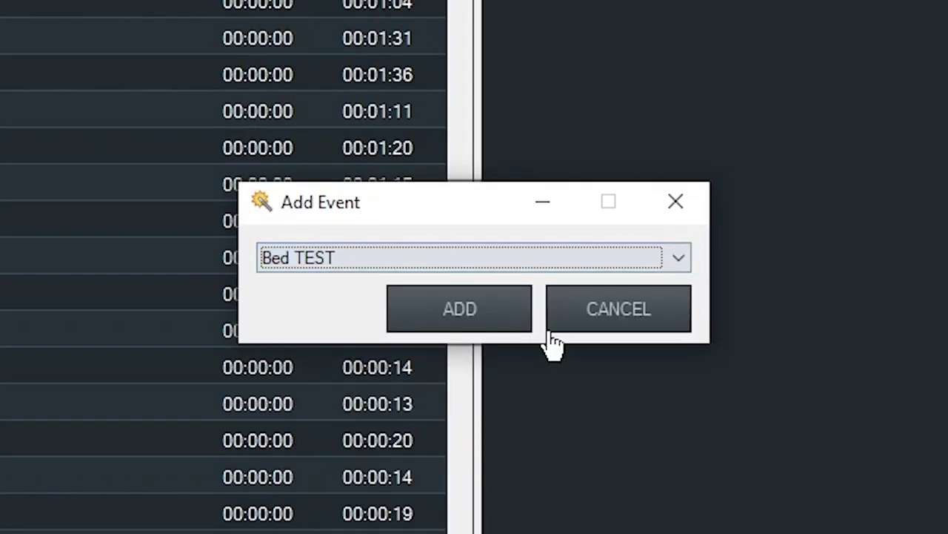
left_click(522, 322)
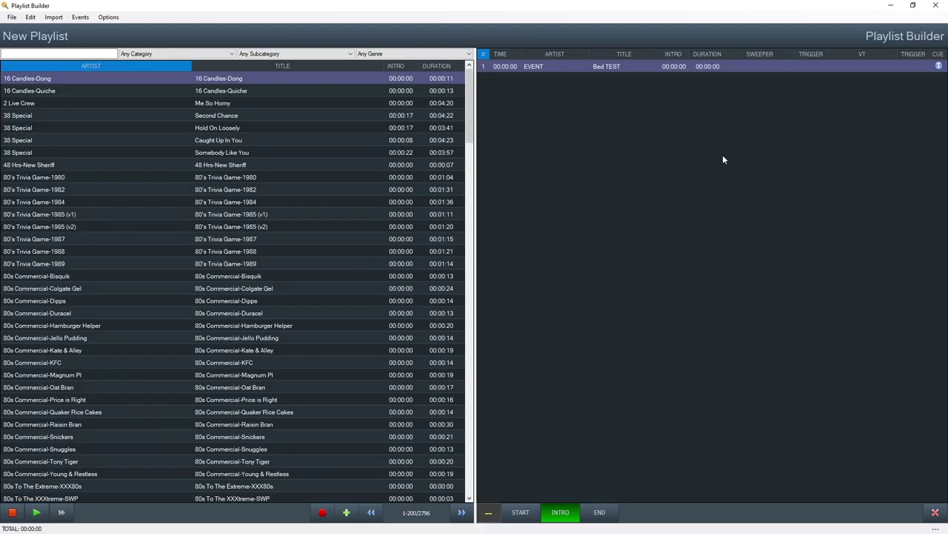
- Check the cue points of Adam Ant's Strip in the CUE Editor
left_click(80, 17)
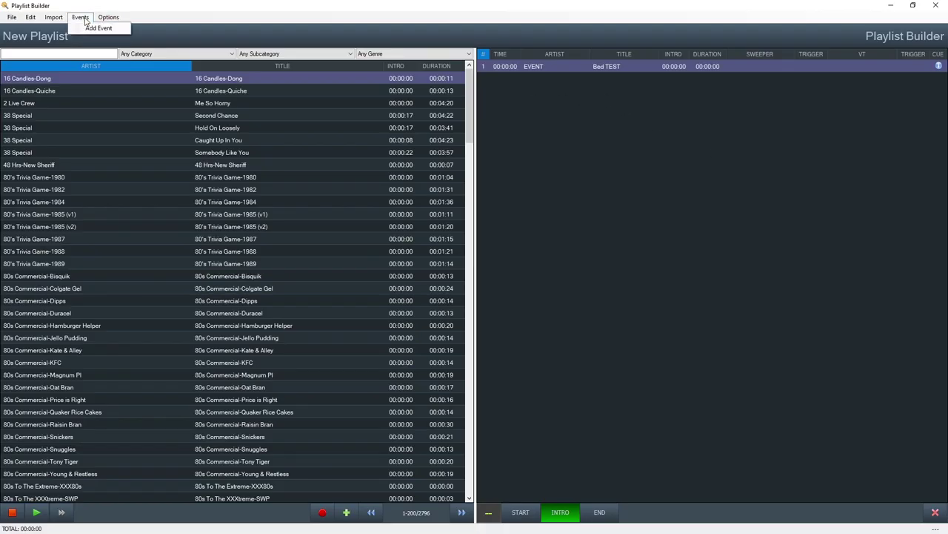
left_click(84, 19)
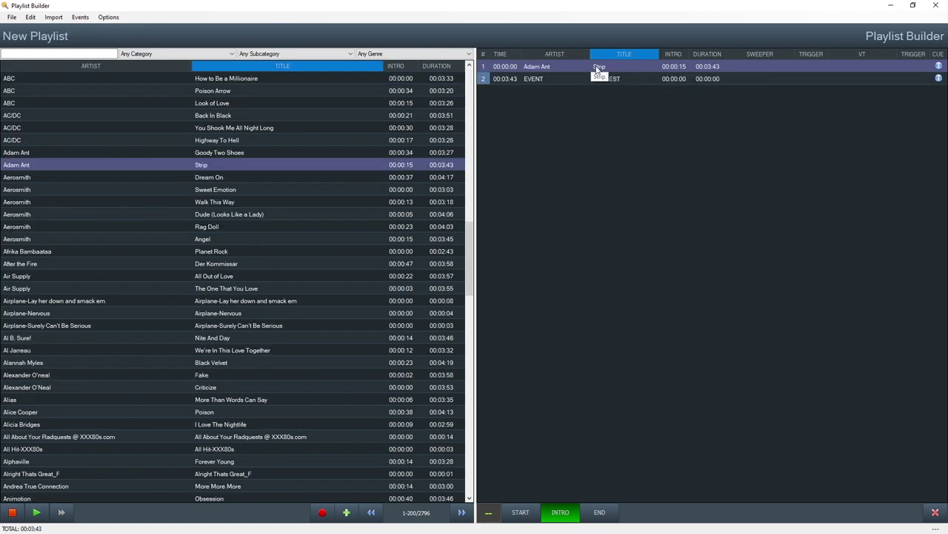
double_click(599, 67)
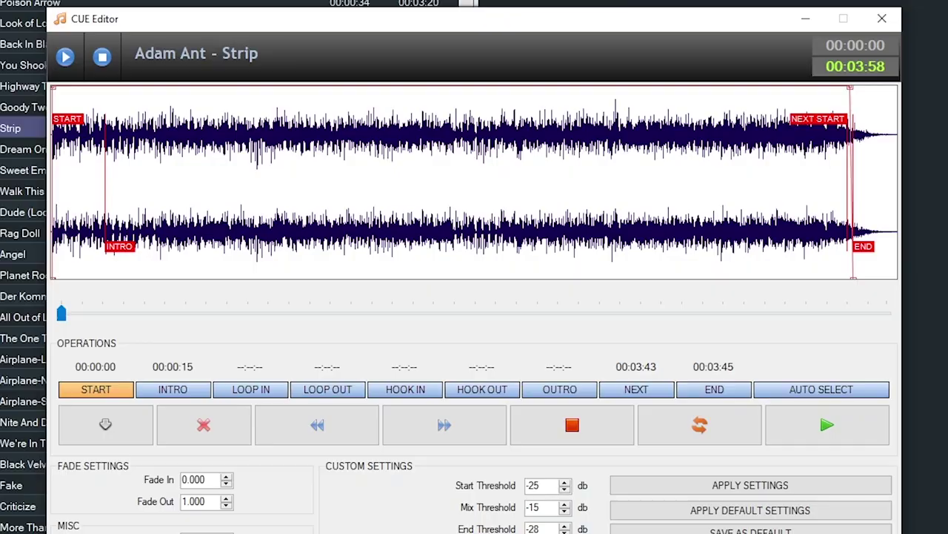
left_click(827, 424)
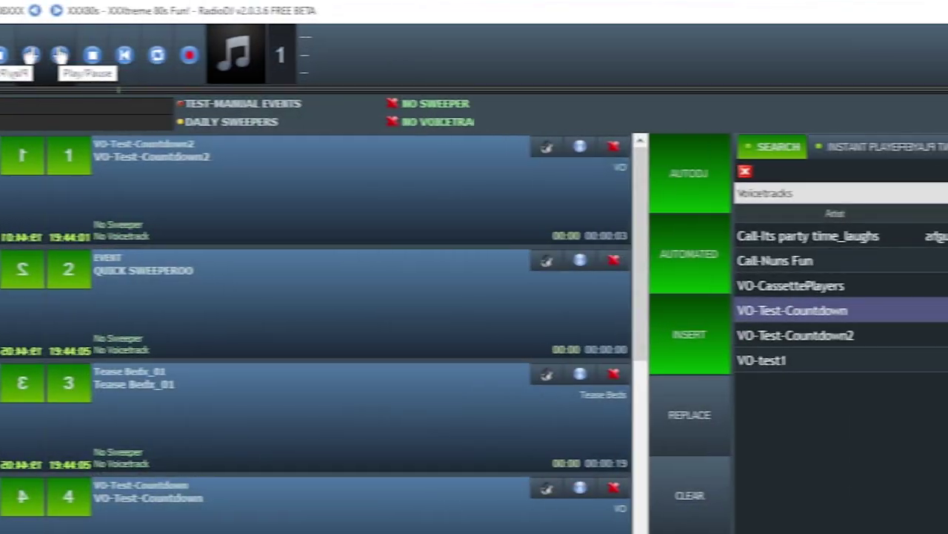
- Play the queued voiceover test in RadioDJ, then generate silence in Audacity
left_click(14, 54)
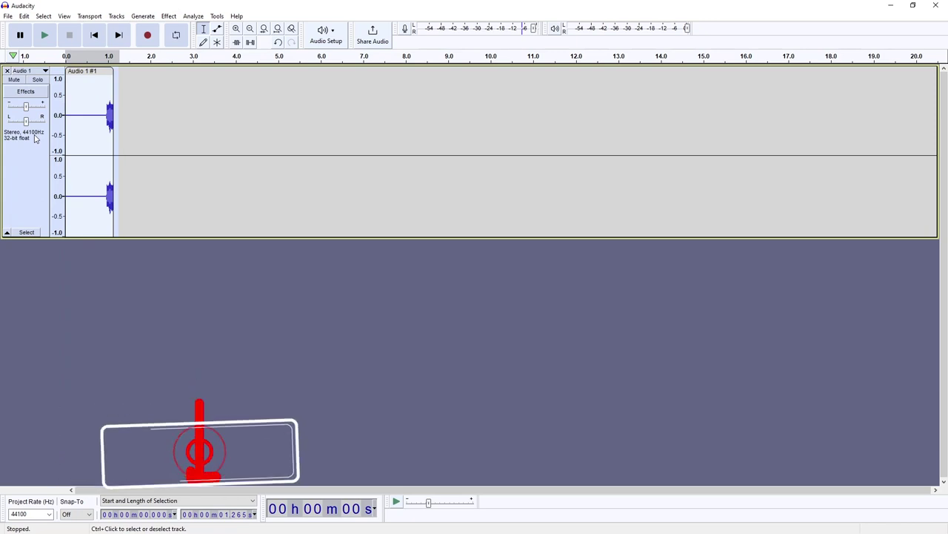
left_click(143, 16)
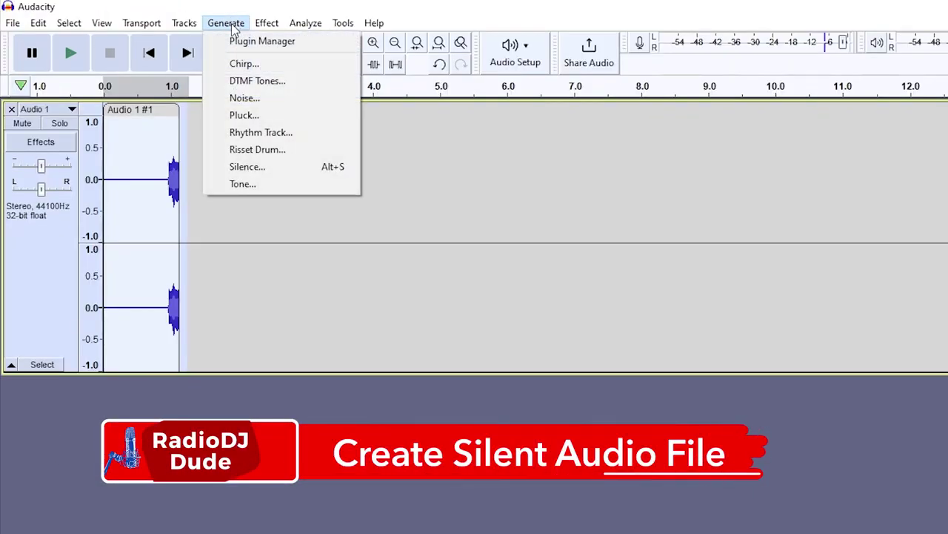
left_click(245, 166)
left_click(851, 397)
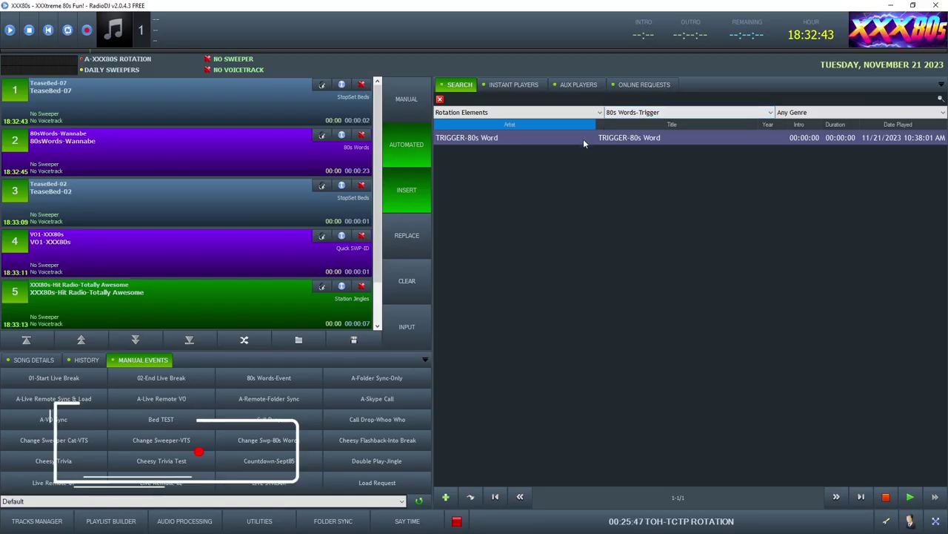
- Set the TRIGGER-80s Word track's Start Event to Bed TEST under Others and save it
right_click(585, 141)
left_click(613, 167)
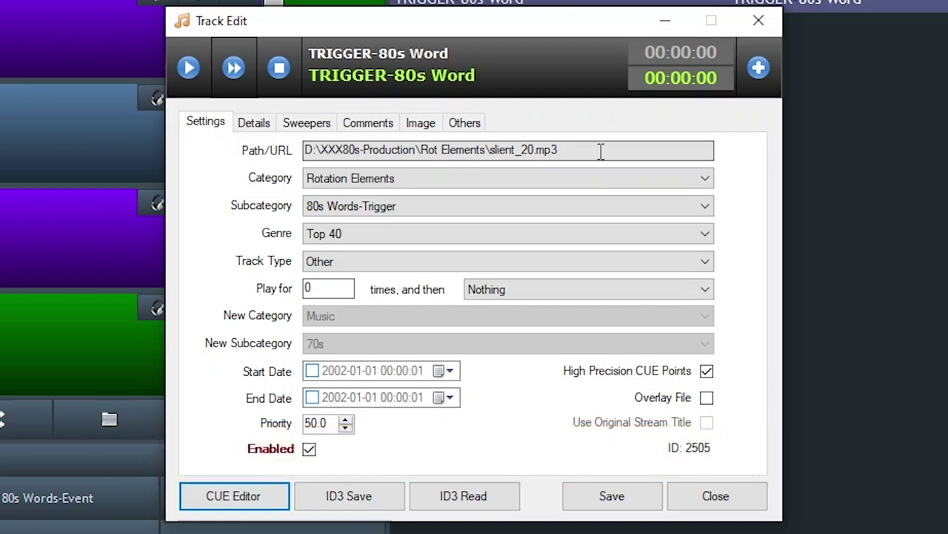
left_click(467, 124)
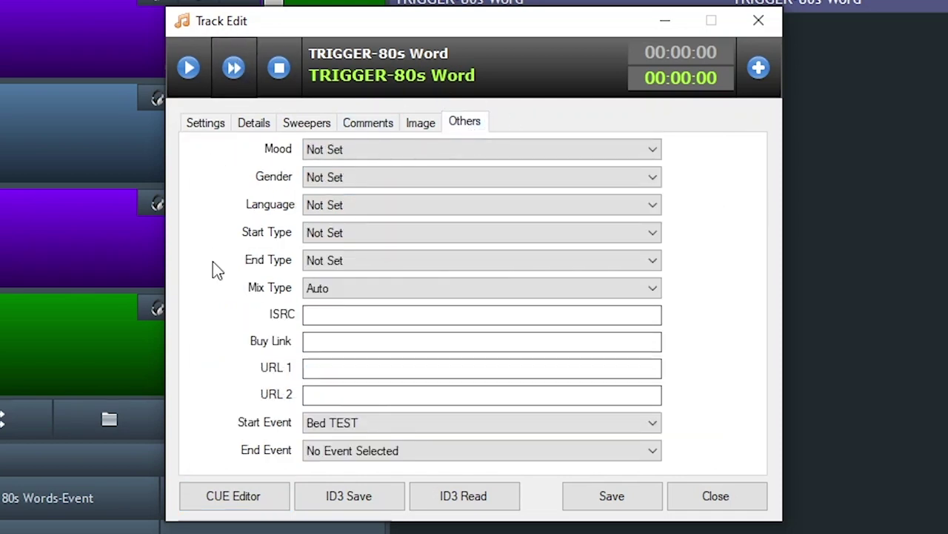
left_click(359, 421)
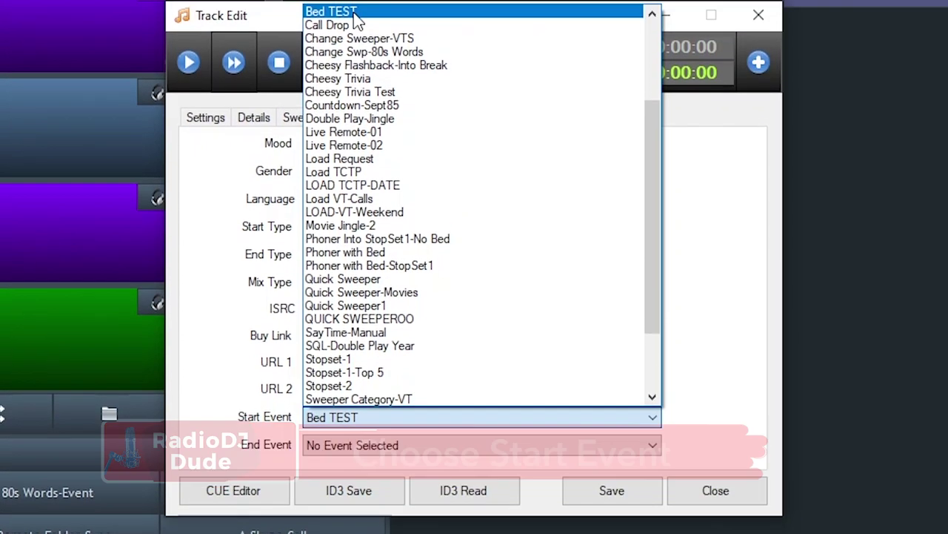
key("Escape")
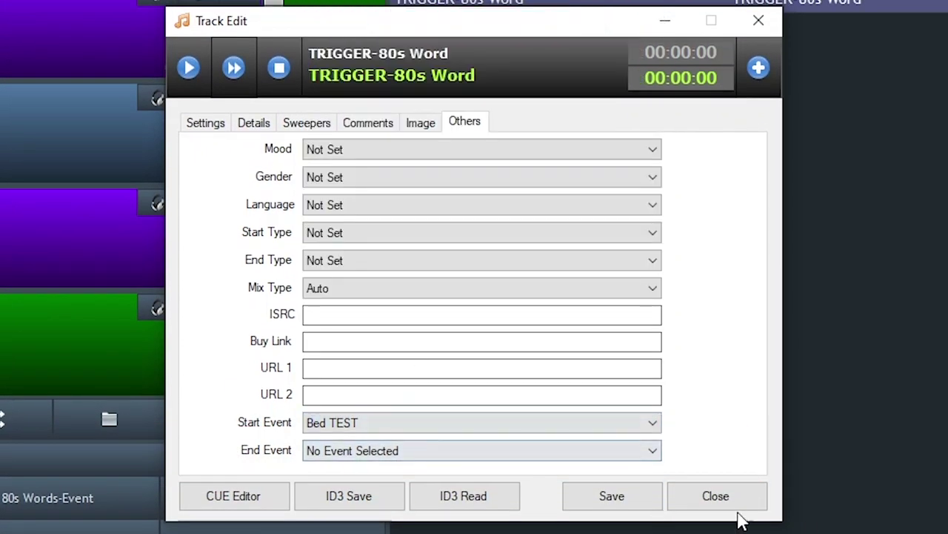
left_click(619, 504)
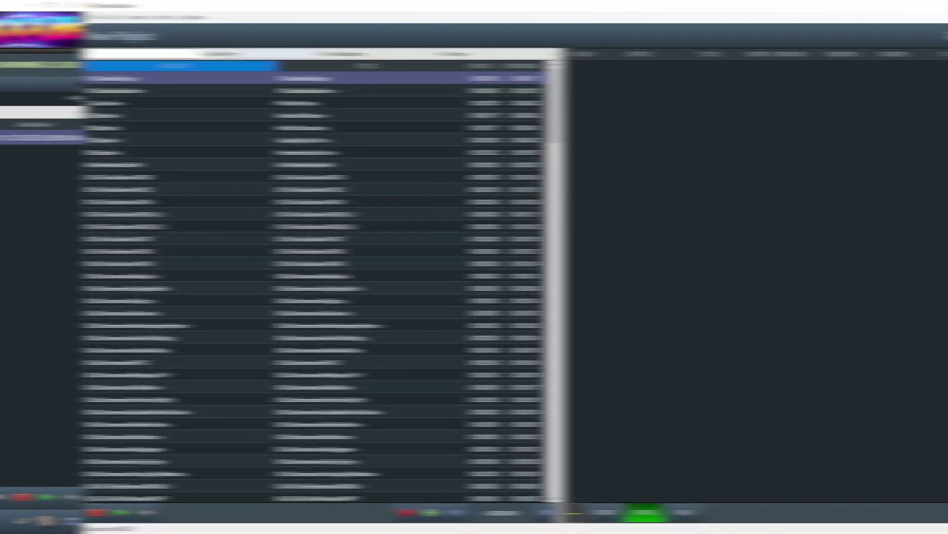
- Filter the library to Rotation Elements and add TRIGGER-80s Word as the playlist's first item
left_click(176, 53)
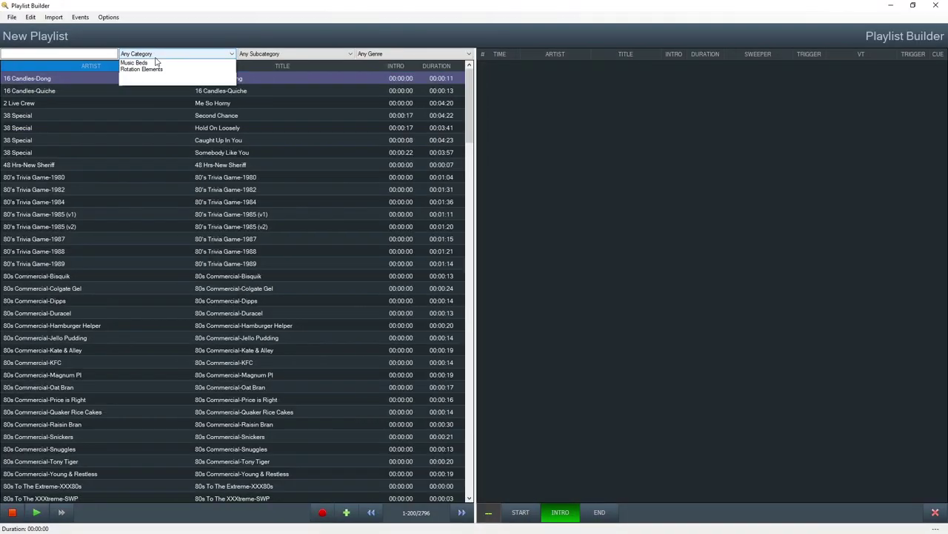
left_click(140, 185)
scroll(279, 55, "down", 1)
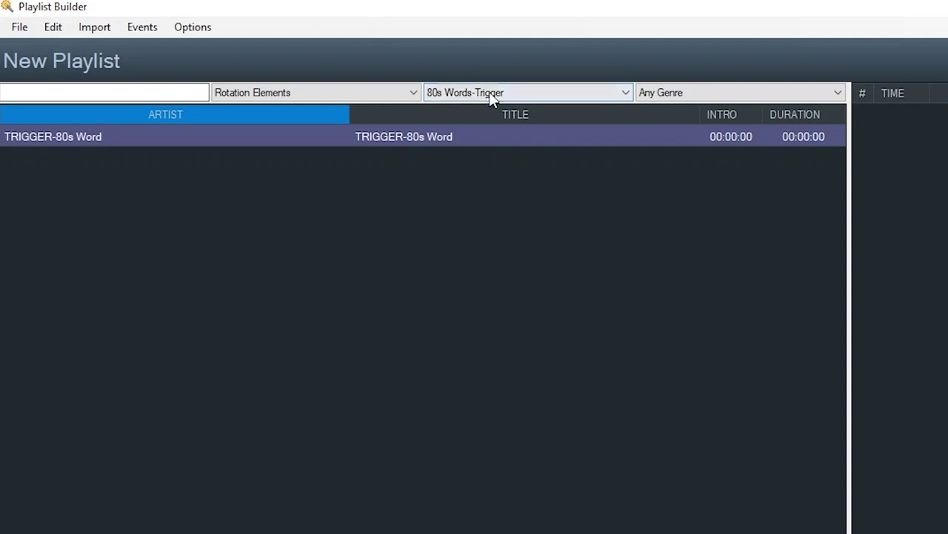
left_click_drag(377, 140, 947, 200)
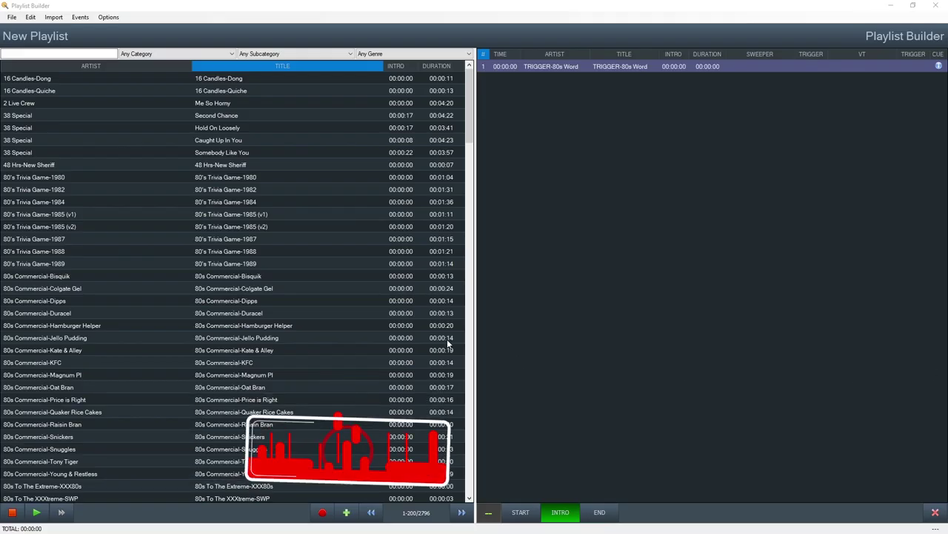
- Scroll the song list and bring up the options for ABC's Look of Love
scroll(168, 286, "down", 12)
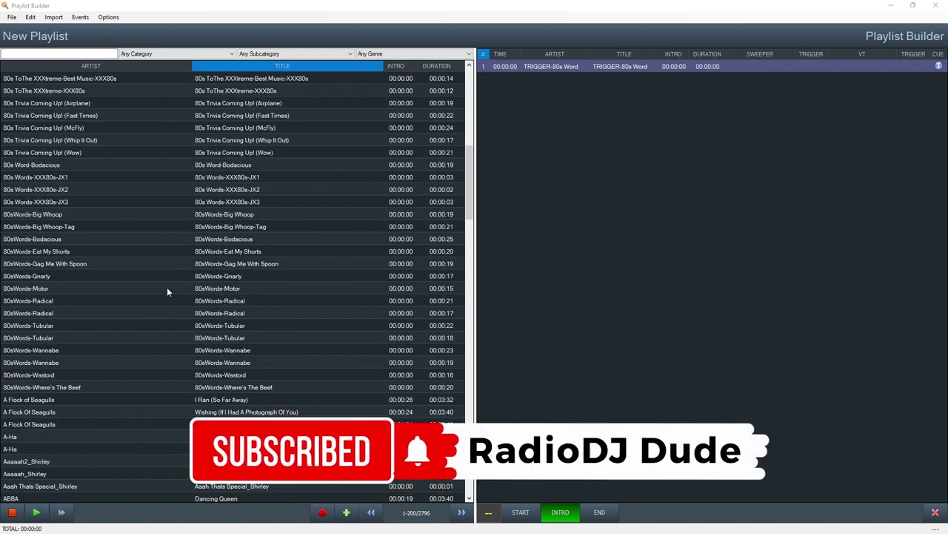
scroll(167, 288, "down", 1)
scroll(167, 289, "up", 3)
scroll(166, 289, "down", 8)
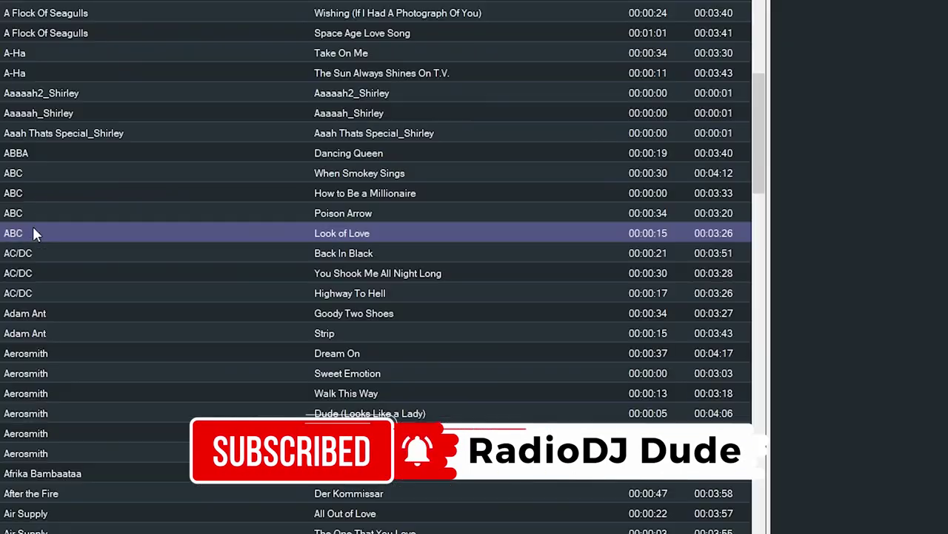
right_click(271, 235)
- Move Look of Love's end cue slightly earlier and save its cue points and track settings
left_click(309, 246)
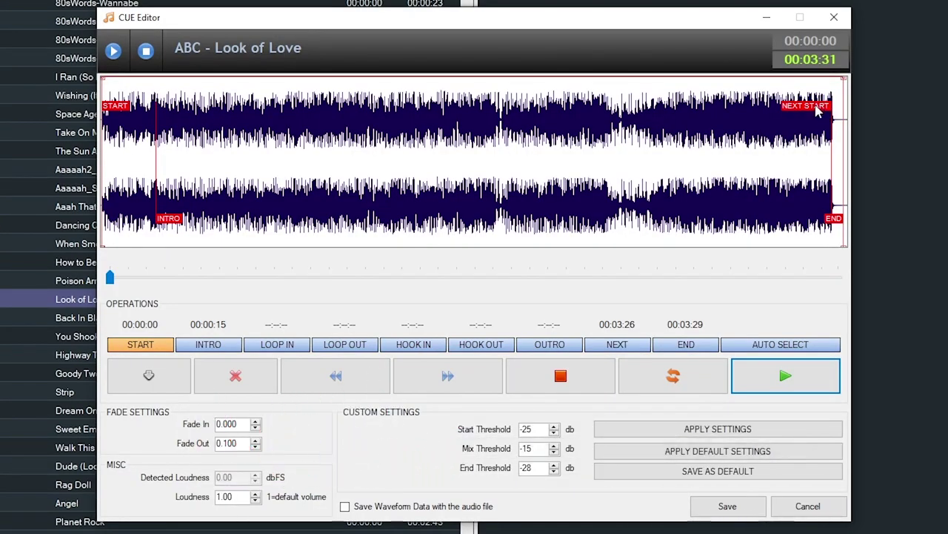
left_click(617, 344)
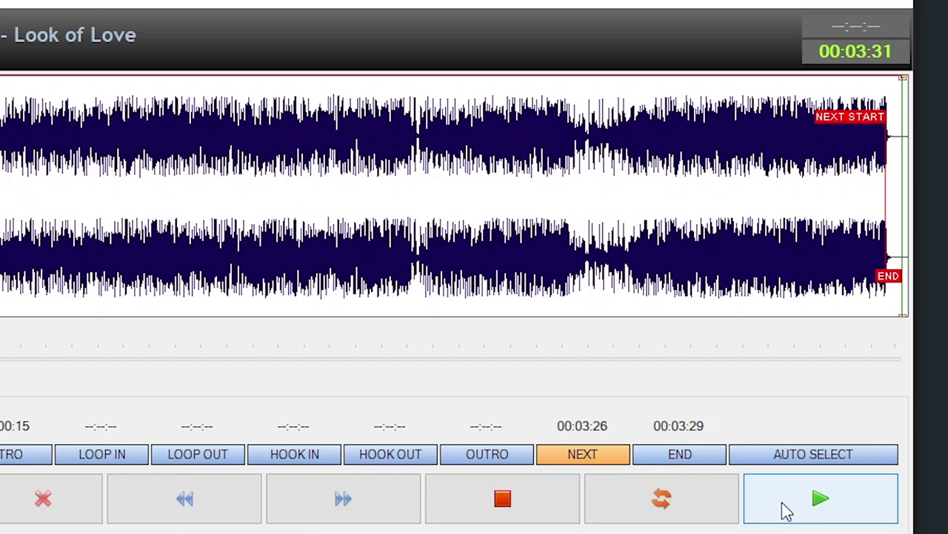
left_click(699, 461)
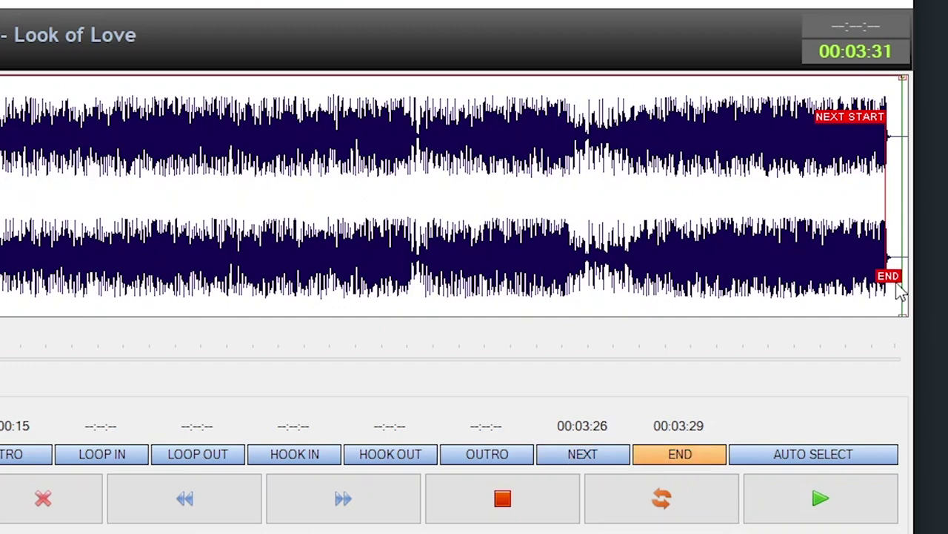
left_click_drag(894, 285, 904, 268)
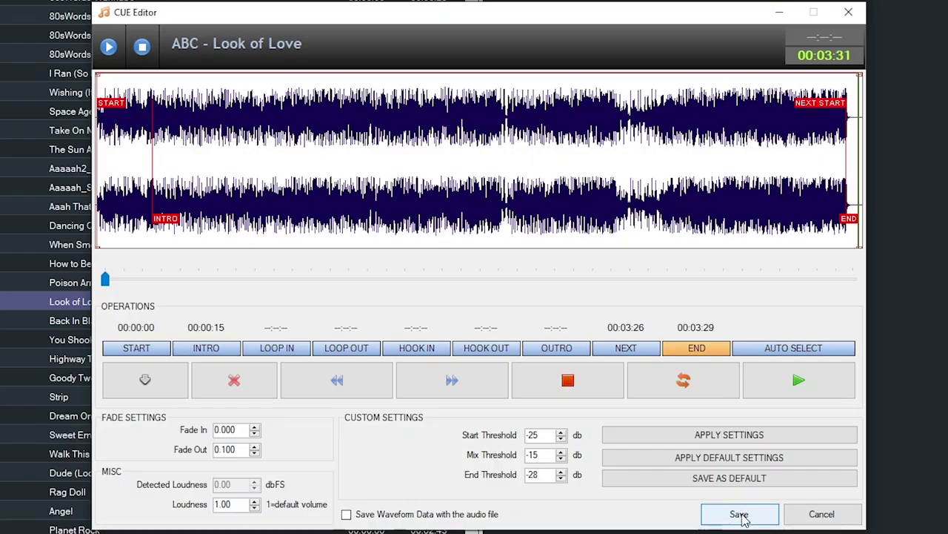
left_click(741, 515)
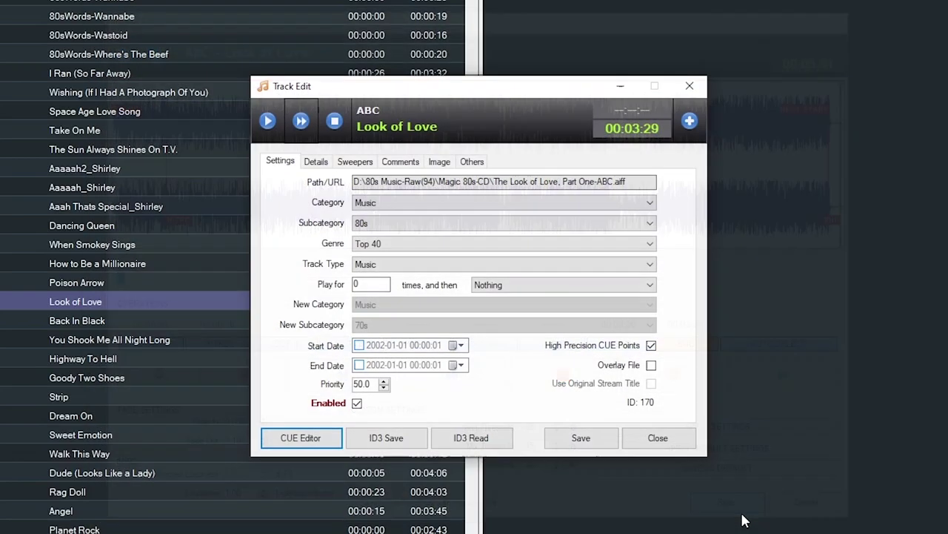
left_click(573, 436)
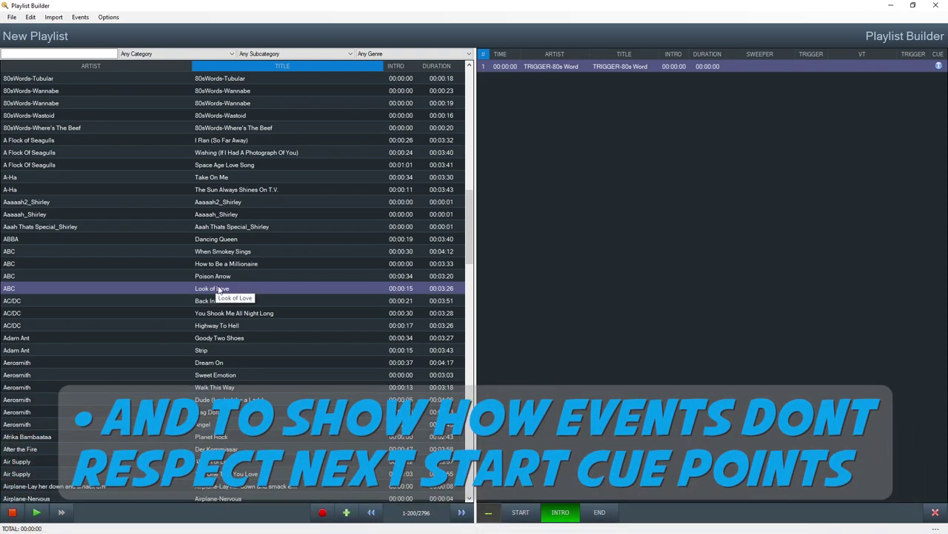
- Add ABC's Look of Love to the playlist, followed by the Bed TEST event
left_click_drag(219, 290, 544, 80)
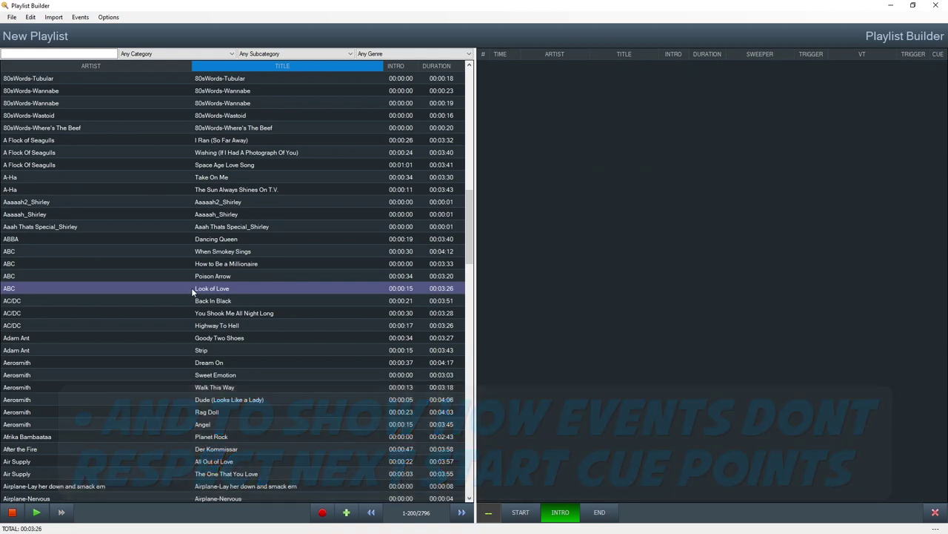
left_click_drag(192, 288, 529, 130)
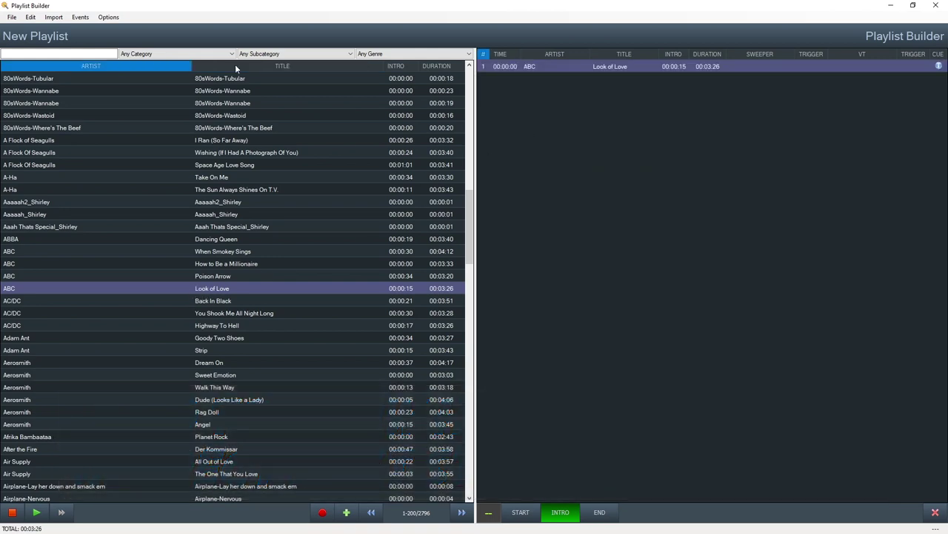
left_click(80, 17)
left_click(94, 29)
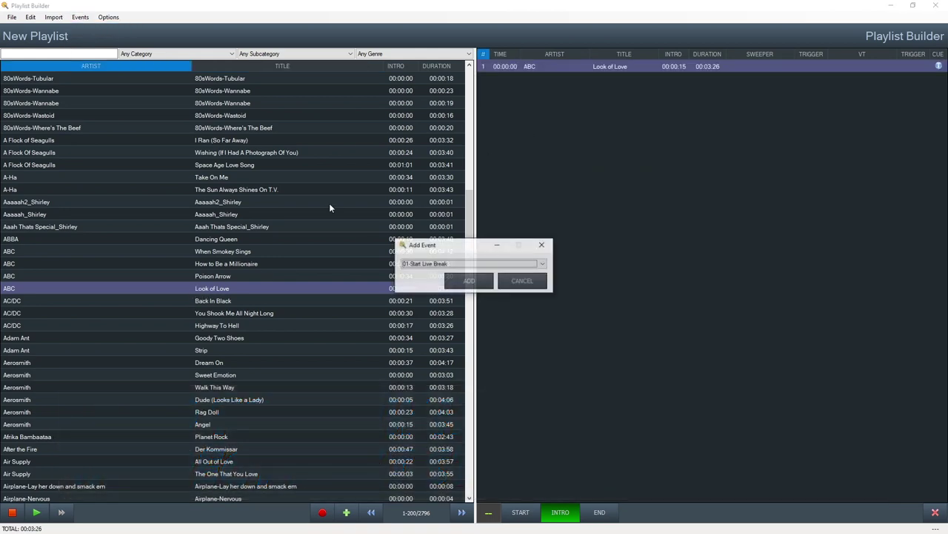
left_click(450, 265)
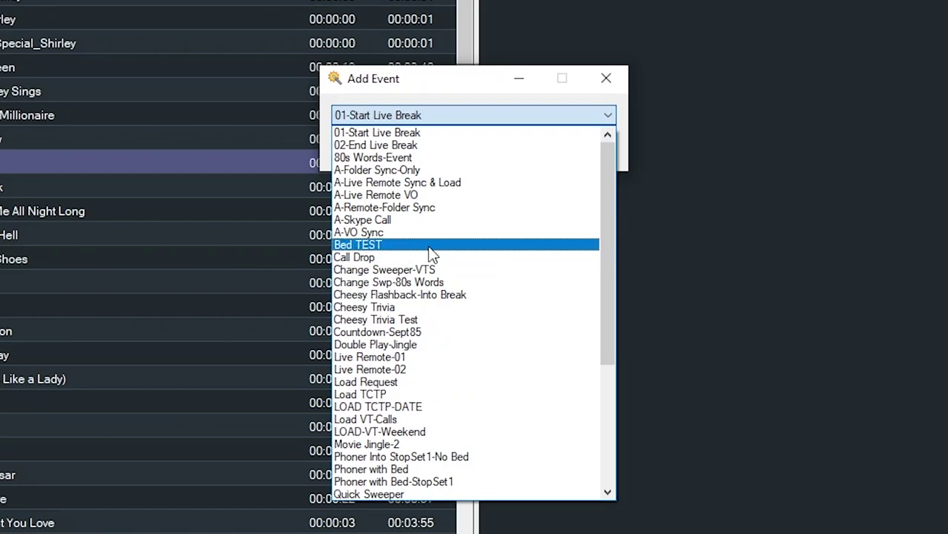
left_click(433, 246)
left_click(430, 148)
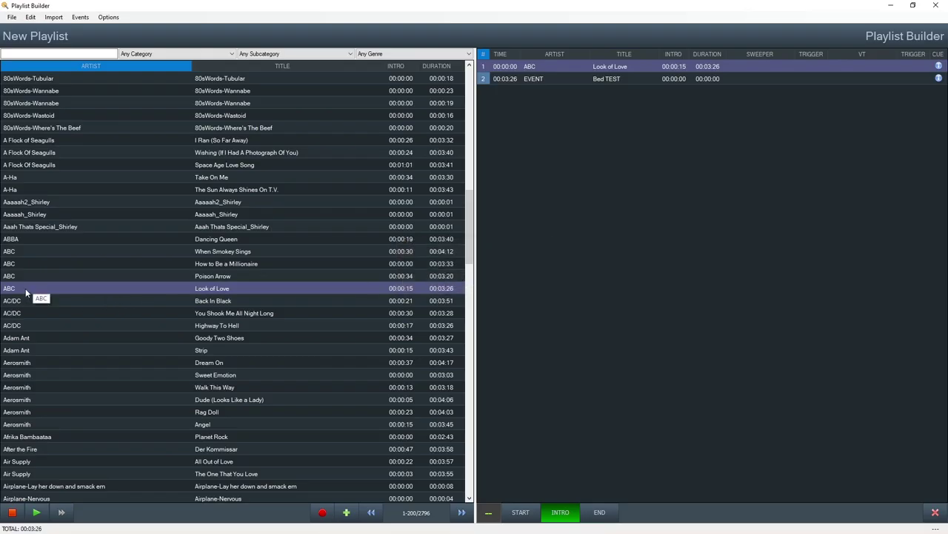
- Add Look of Love again, then TRIGGER-80s Word from Rotation Elements at the end
left_click_drag(25, 289, 572, 179)
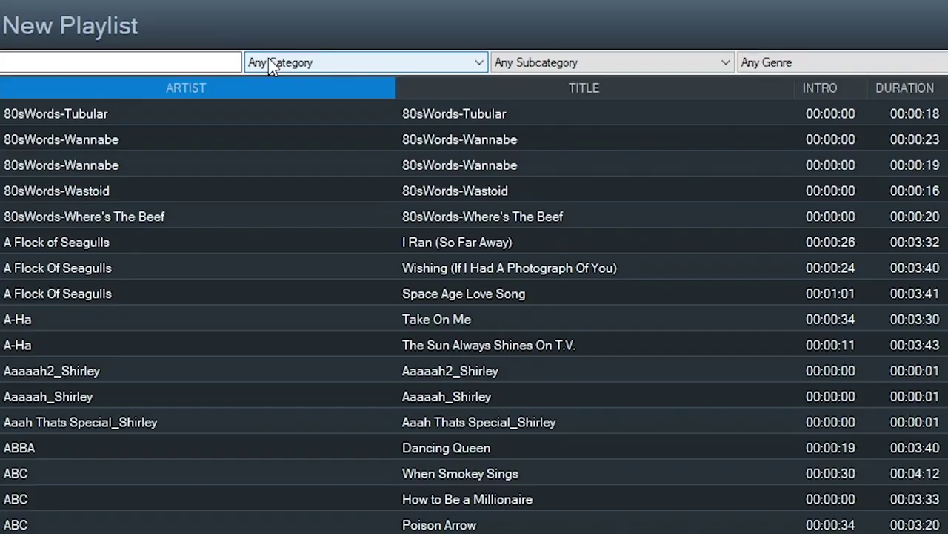
left_click(130, 55)
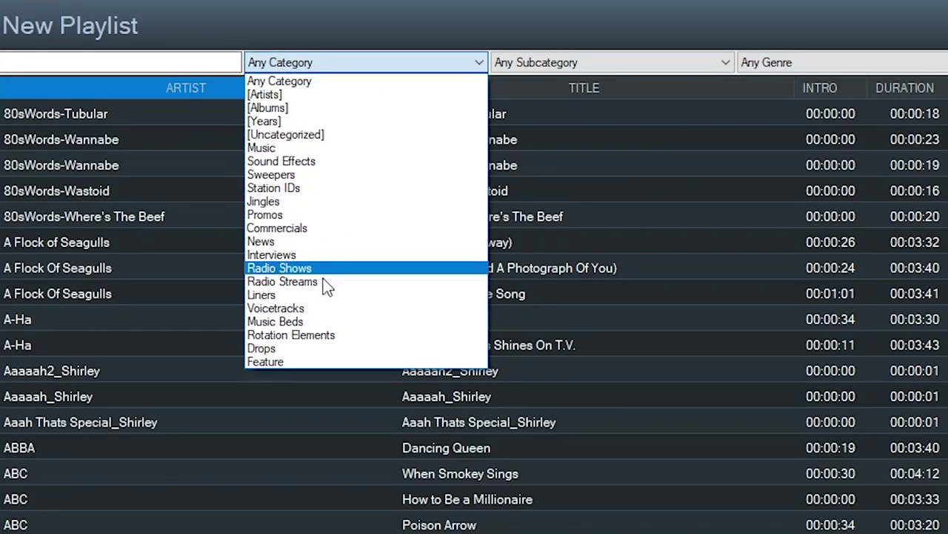
left_click(333, 335)
left_click(563, 65)
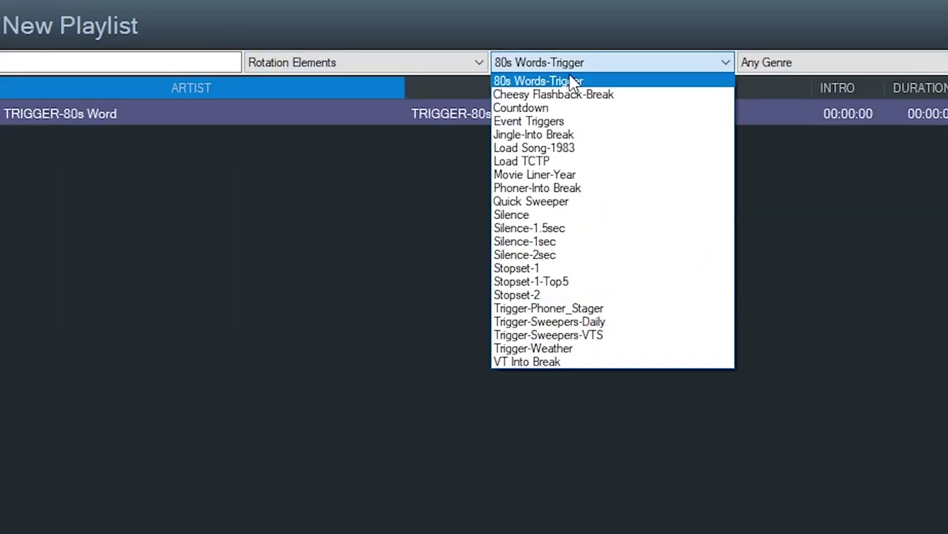
left_click(561, 62)
left_click_drag(443, 116, 601, 136)
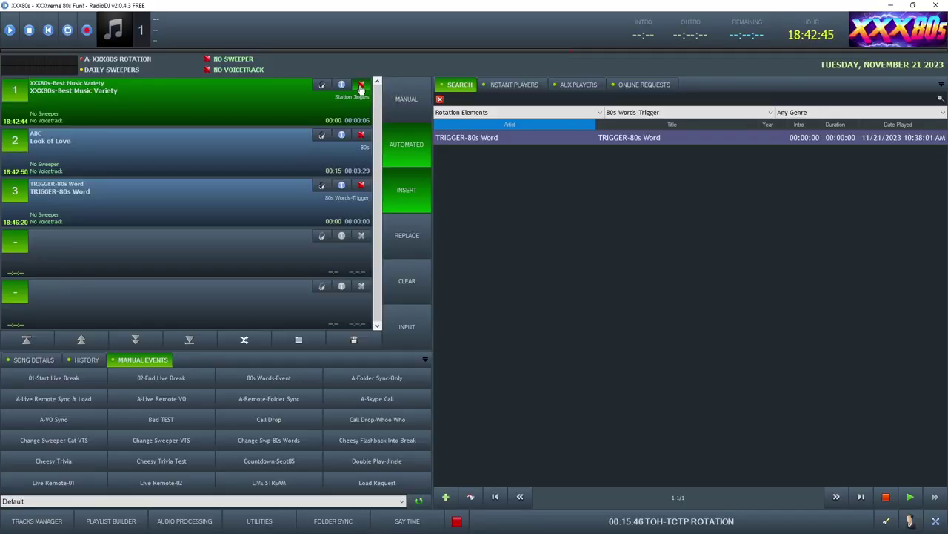
- Delete the first queued track, let the test sequence play, then stop playback
left_click(360, 86)
left_click(471, 302)
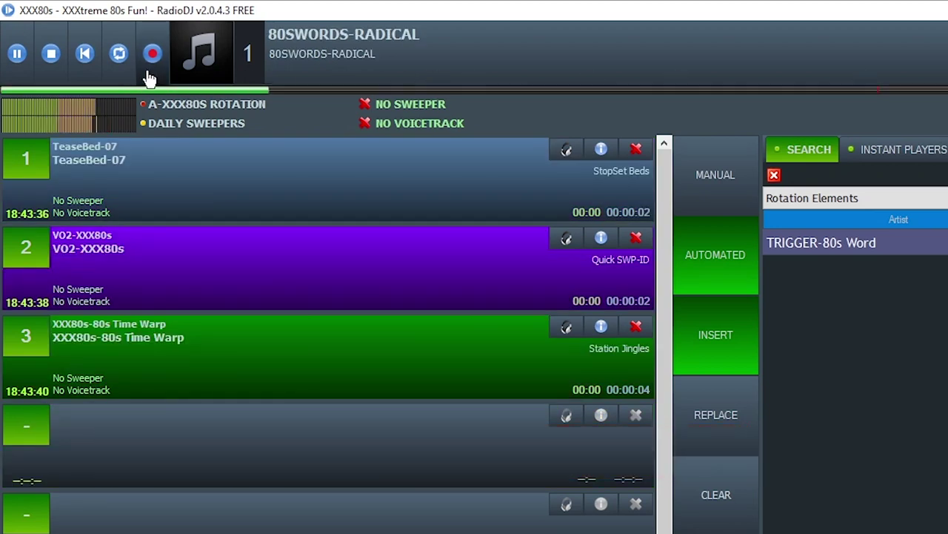
left_click(52, 49)
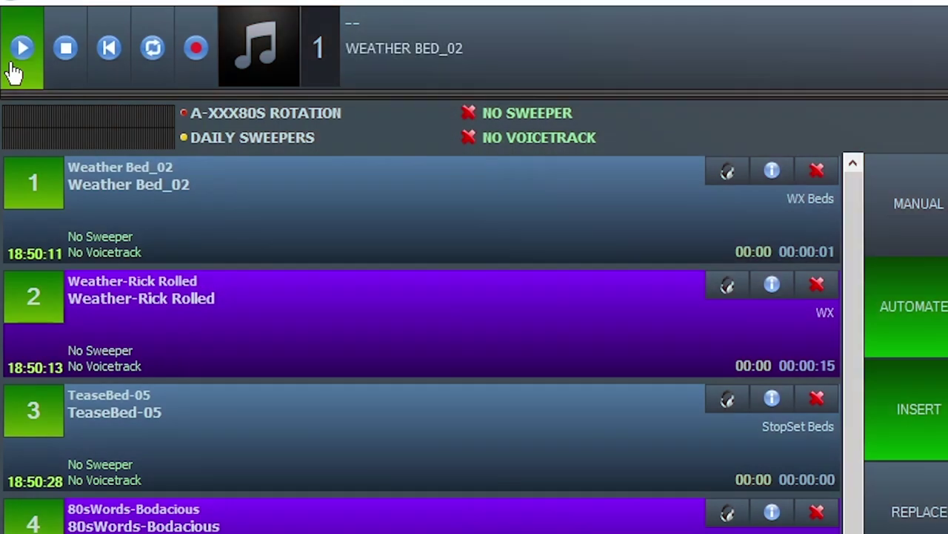
- Start playing the queue, beginning with the weather bed
left_click(13, 66)
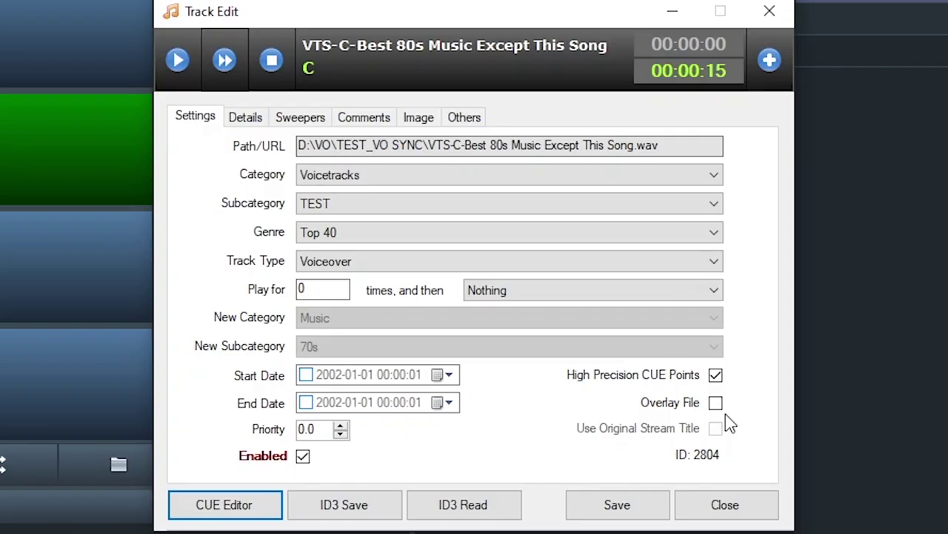
- Turn on Overlay File for the VTS-C-Best 80s Music Except This Song voiceover
left_click(715, 402)
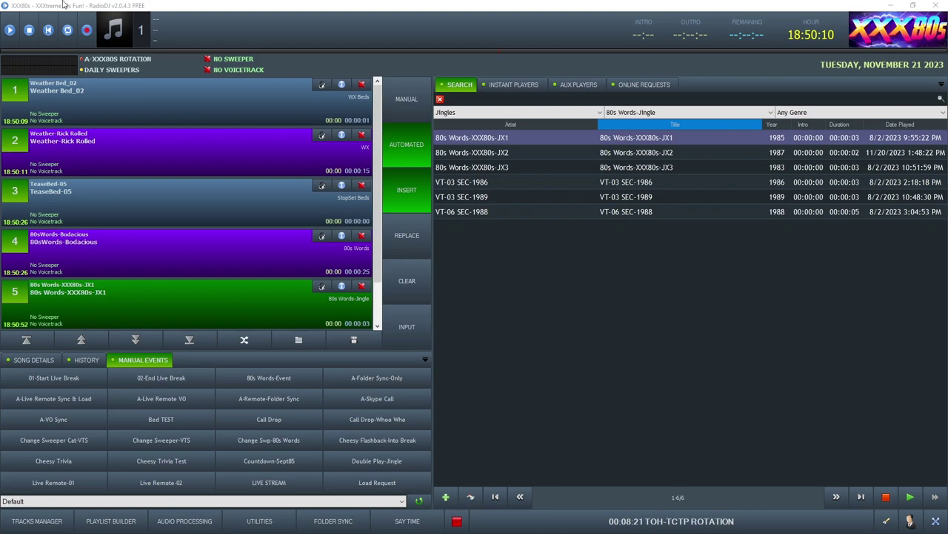
- Play the weather sequence, then open 80sWords-Bodacious's Track Edit from the History list
left_click(5, 36)
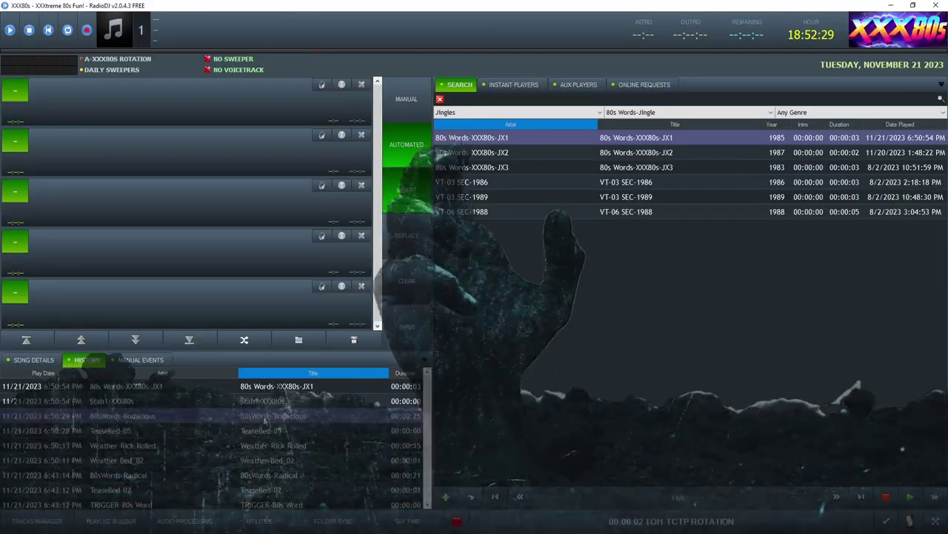
double_click(264, 416)
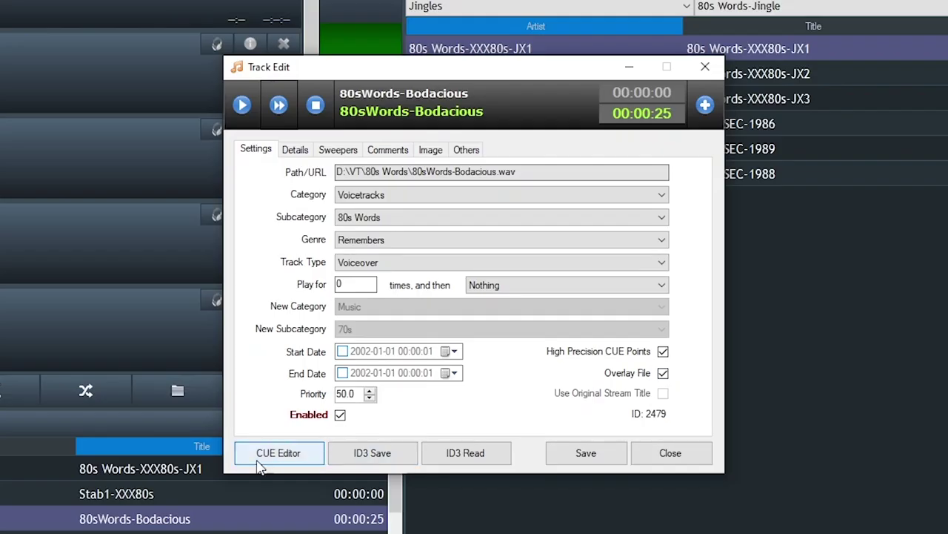
- Check 80sWords-Bodacious's cue points, leave its Track Type as Voiceover, and close its settings
left_click(358, 376)
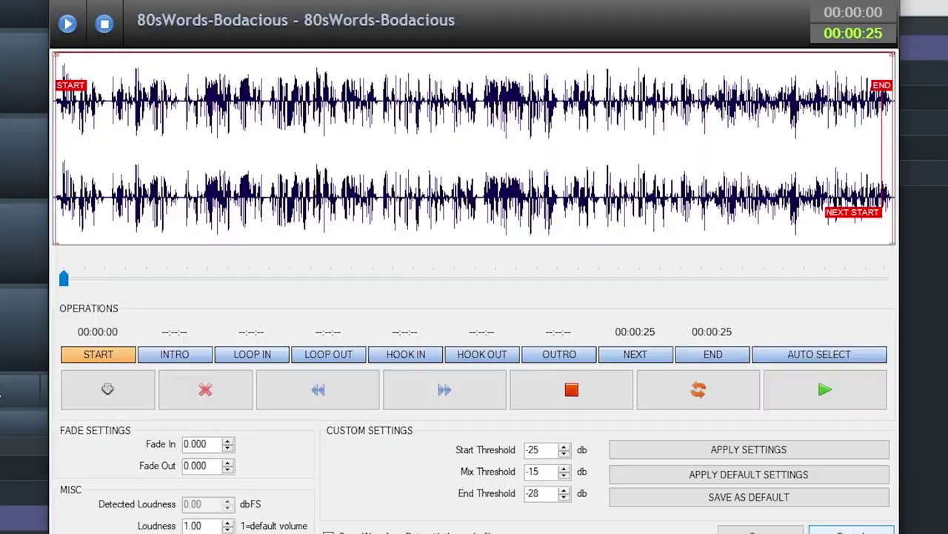
left_click(850, 529)
left_click(375, 264)
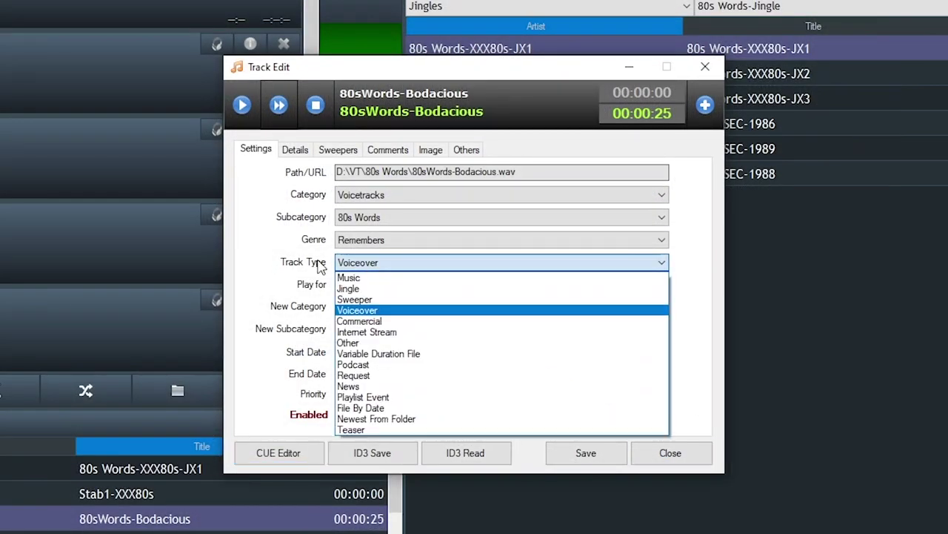
left_click(374, 267)
left_click(390, 266)
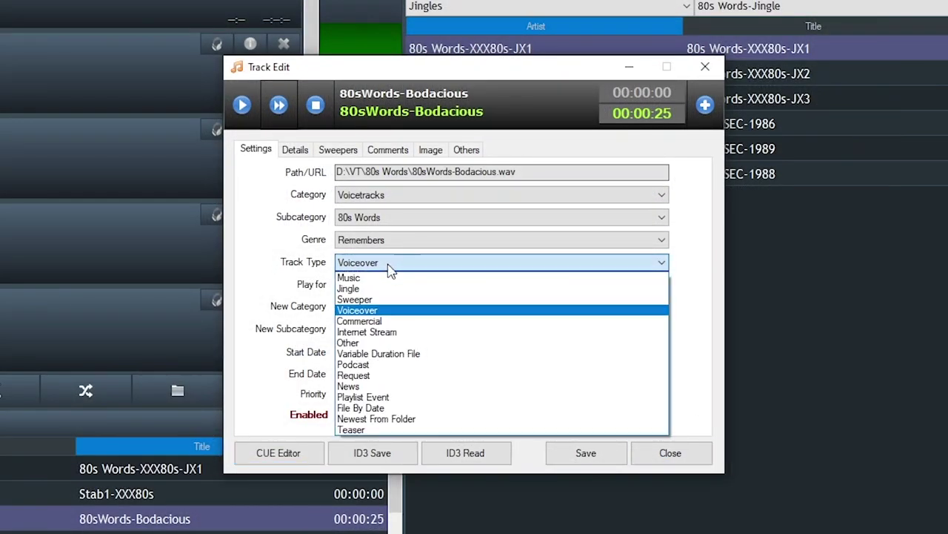
key("Escape")
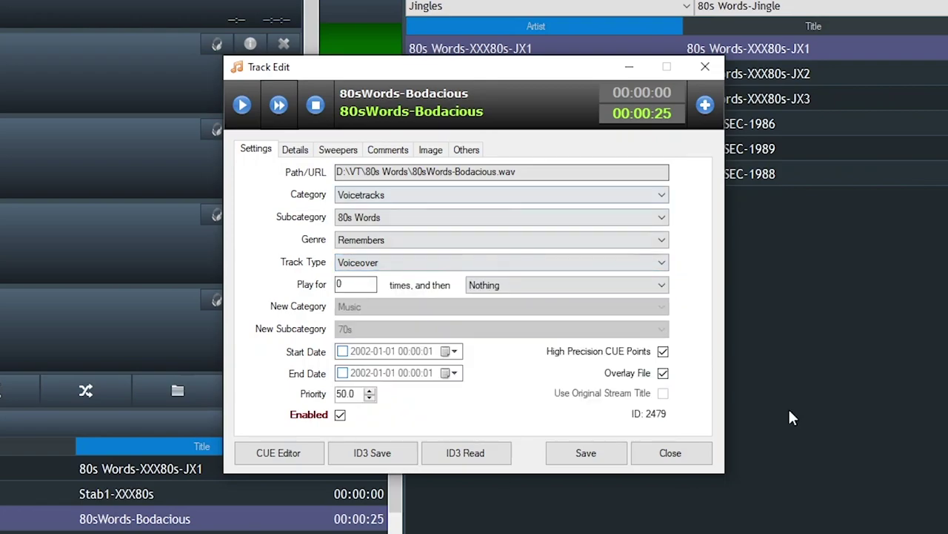
left_click(674, 513)
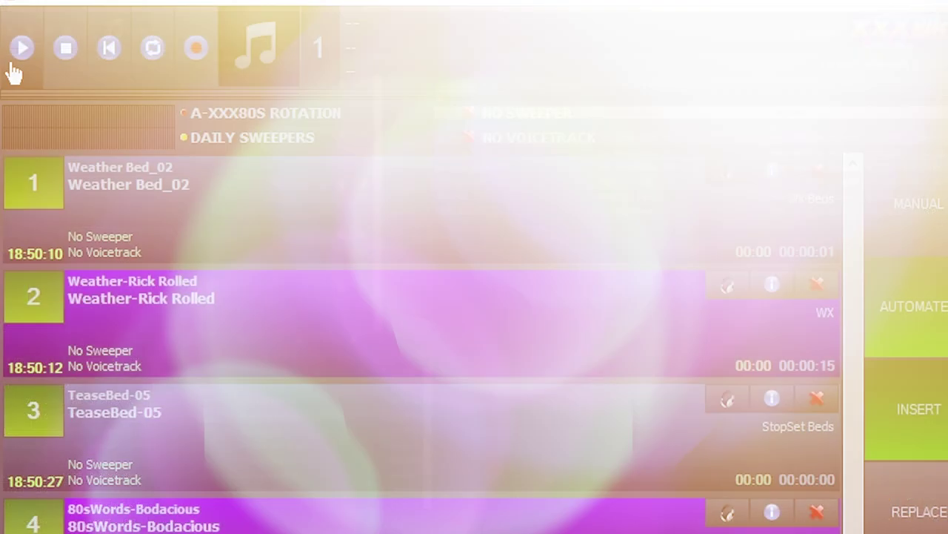
- Play the queue, then set TeaseBed-05's Next Start cue to 00:00:01 in the CUE Editor
left_click(18, 54)
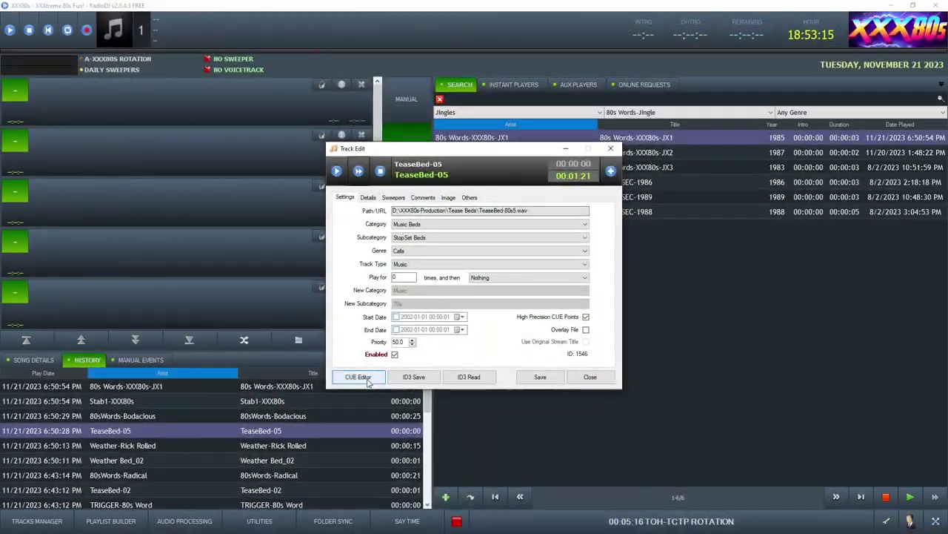
left_click(361, 378)
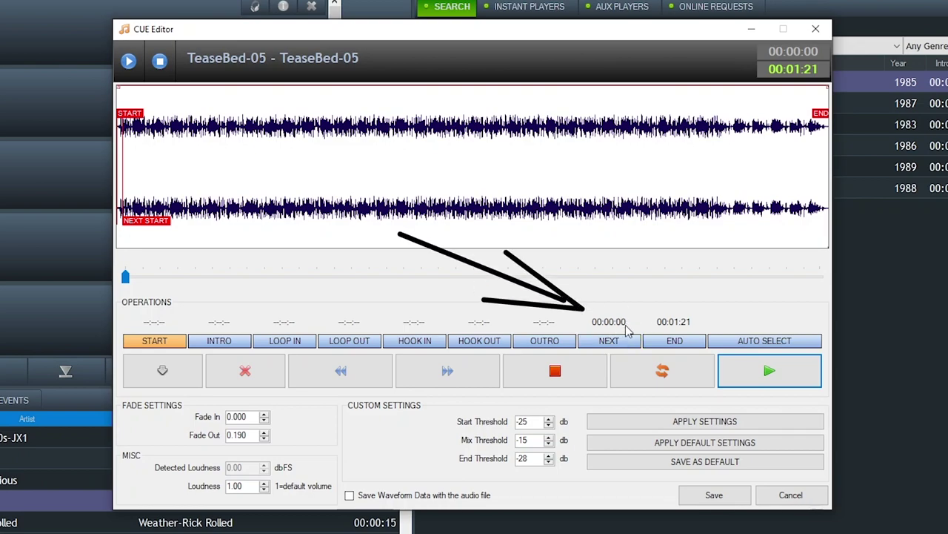
left_click_drag(125, 277, 285, 273)
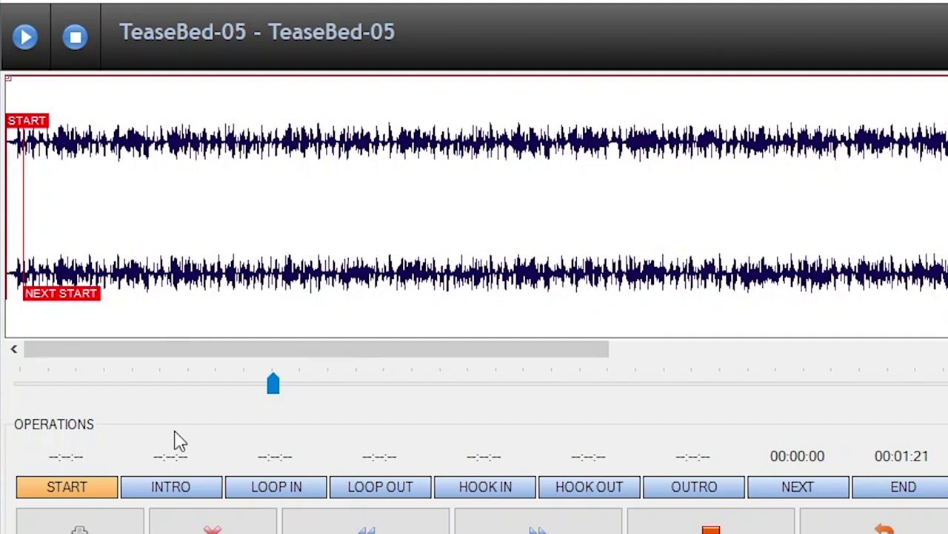
left_click(824, 483)
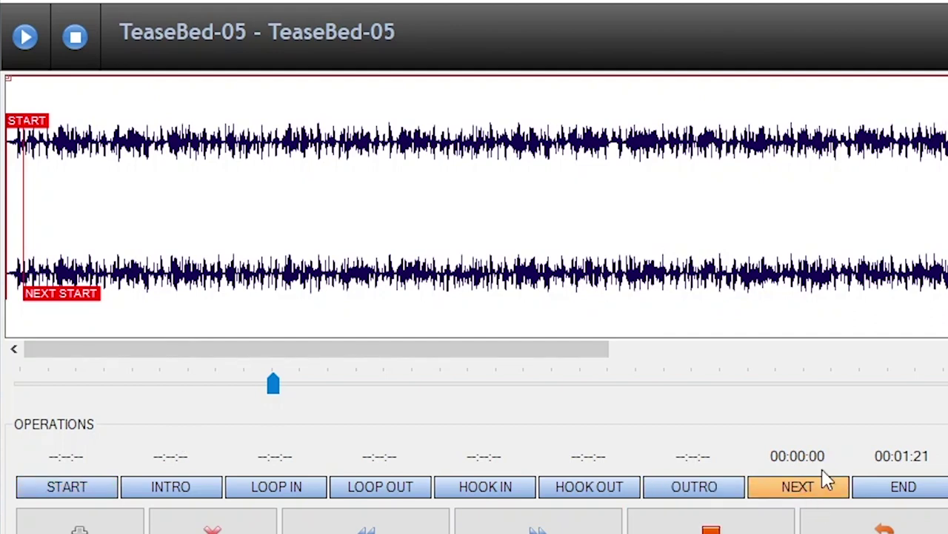
left_click(34, 292)
left_click(36, 292)
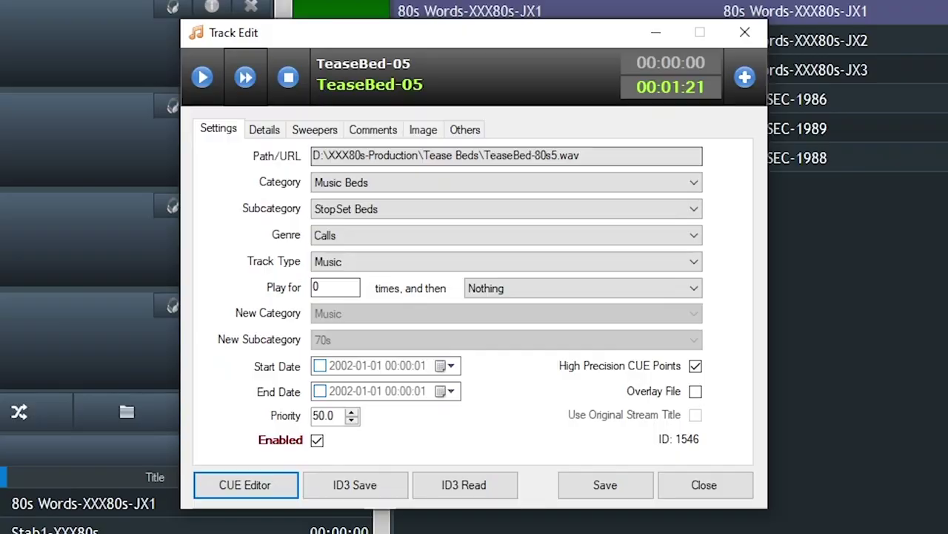
- Save the cue change and queue Weather Bed_02, the Whitesnake weather warning and TeaseBed-05
left_click(611, 490)
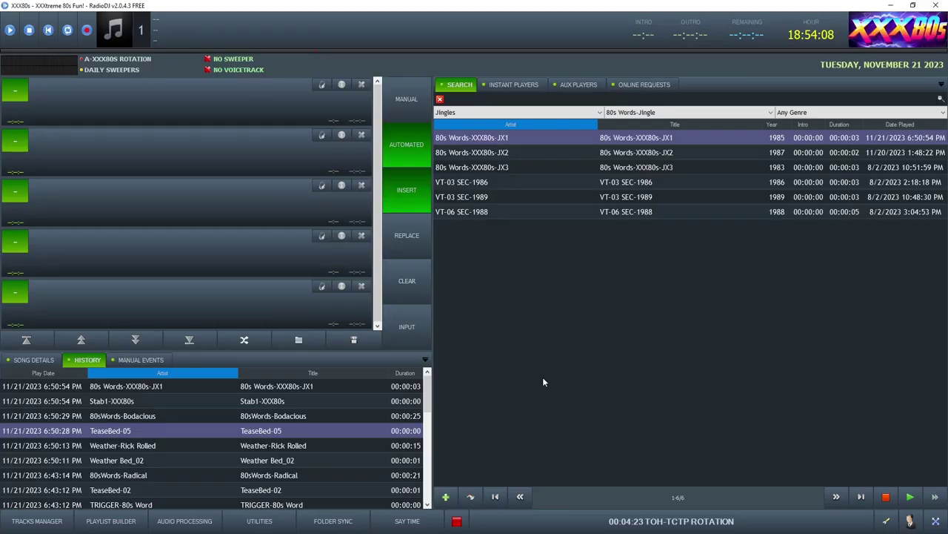
left_click_drag(163, 459, 142, 103)
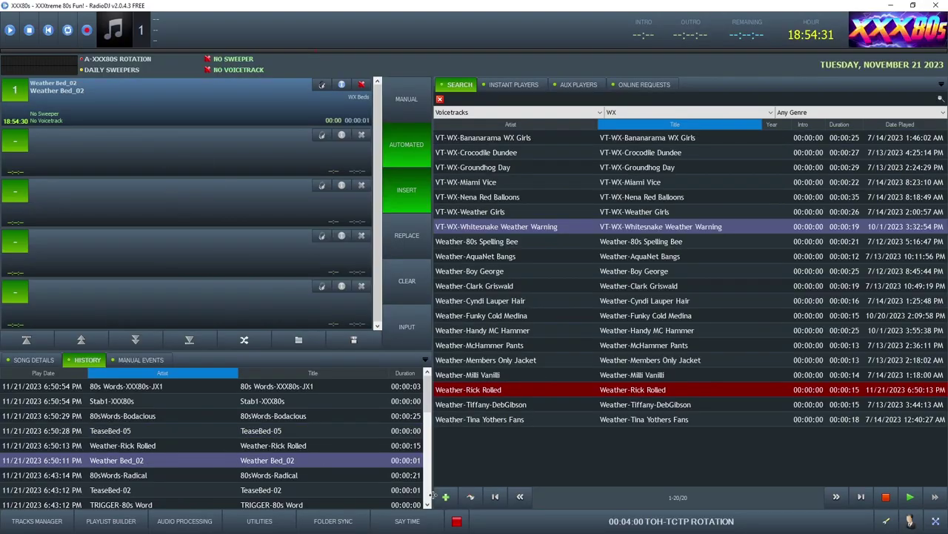
left_click(446, 497)
left_click_drag(158, 430, 157, 265)
left_click_drag(145, 217, 148, 200)
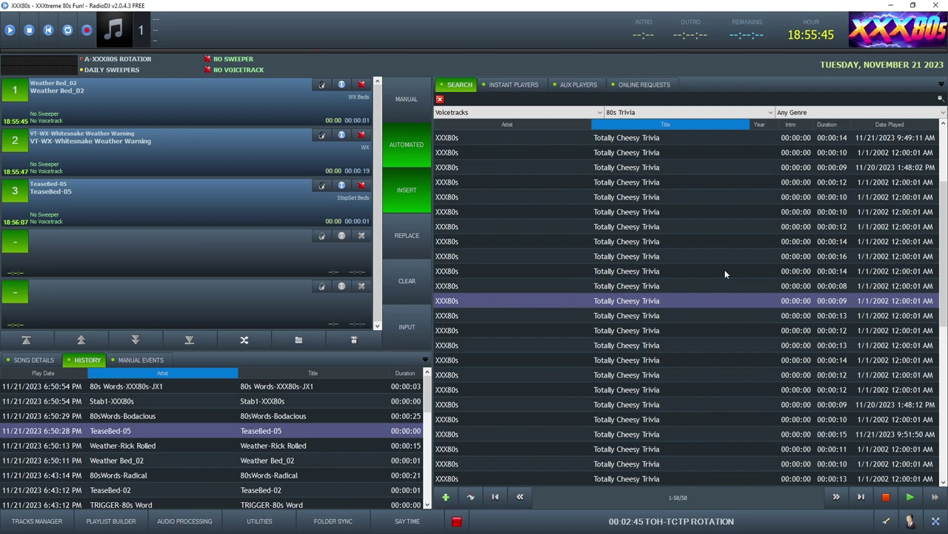
- Queue the Totally Cheesy Trivia voicetrack after the bed and start playing the sequence
scroll(725, 273, "down", 1)
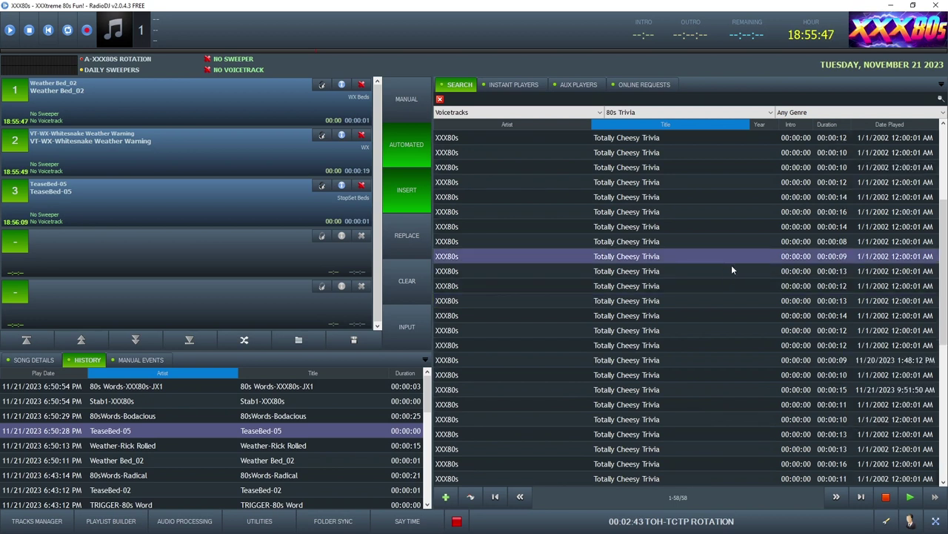
right_click(665, 261)
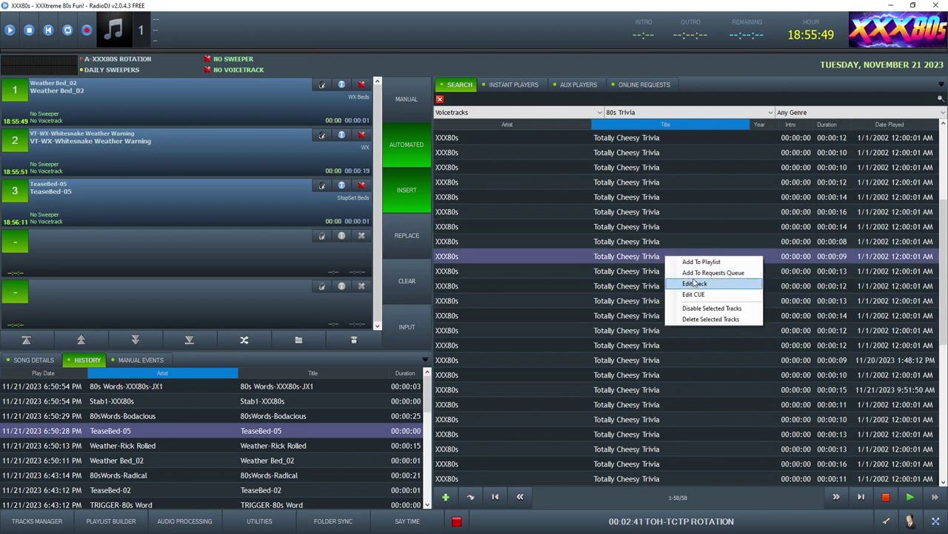
left_click(690, 282)
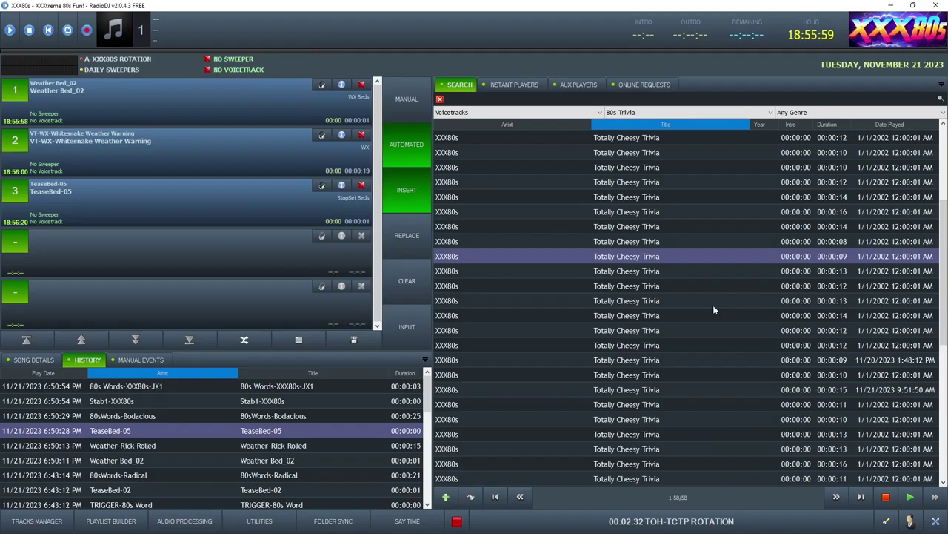
double_click(674, 257)
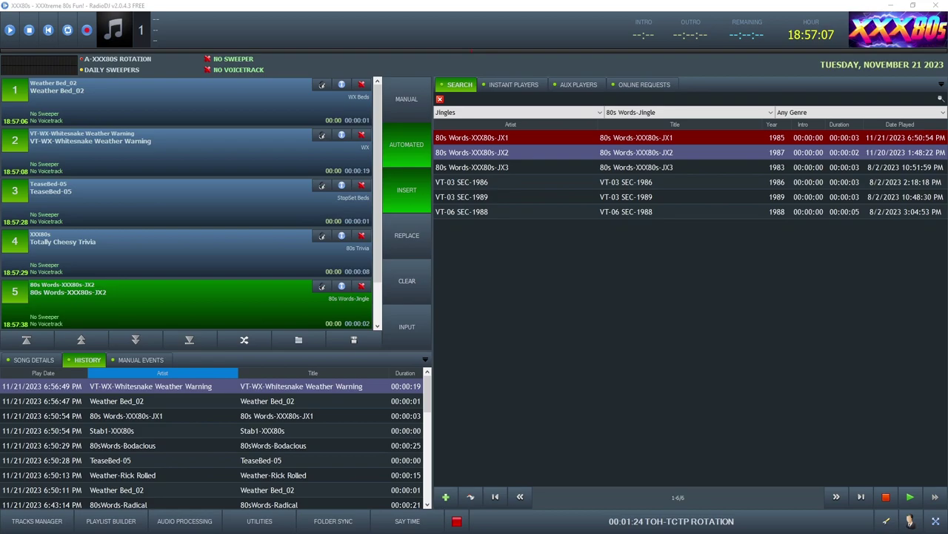
left_click(9, 30)
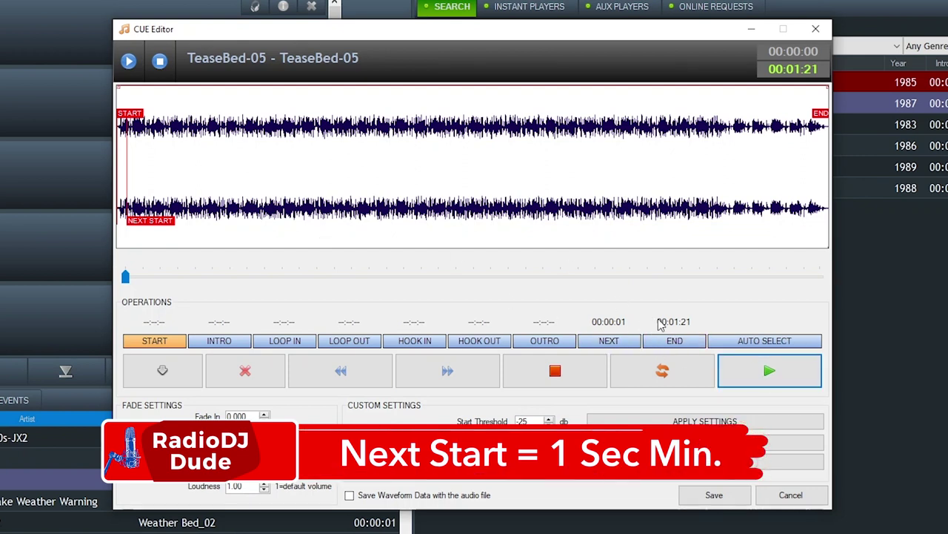
- Close the CUE Editor without changes and cancel the Add Event dialog
left_click(789, 495)
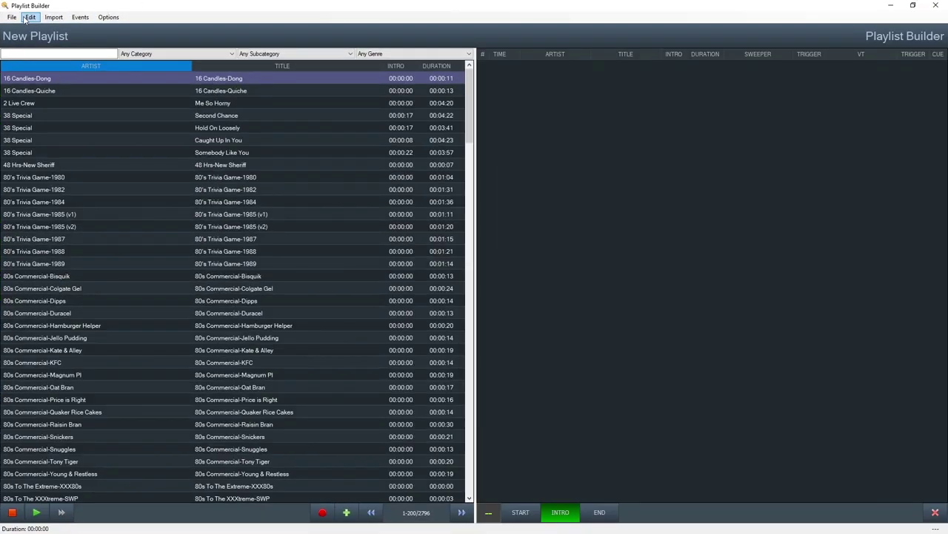
left_click(79, 17)
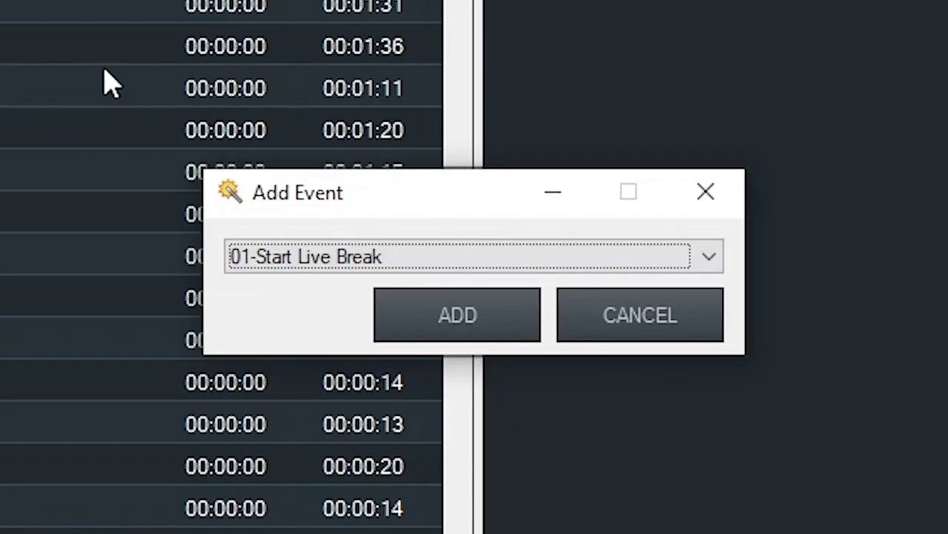
left_click(661, 353)
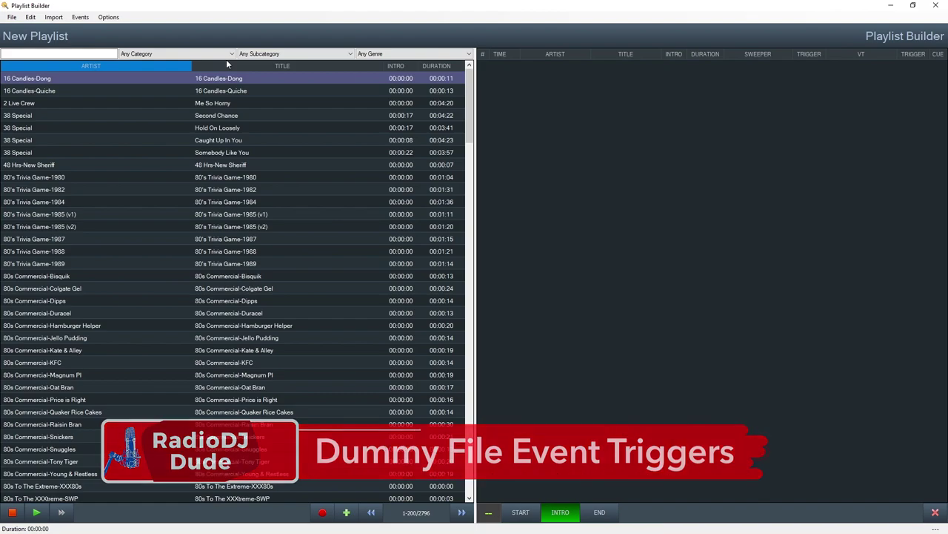
- Add Nite And Day and Black Velvet to the new playlist, then maximize the A-XXX80s Rotation window
scroll(261, 254, "down", 6)
scroll(262, 253, "down", 15)
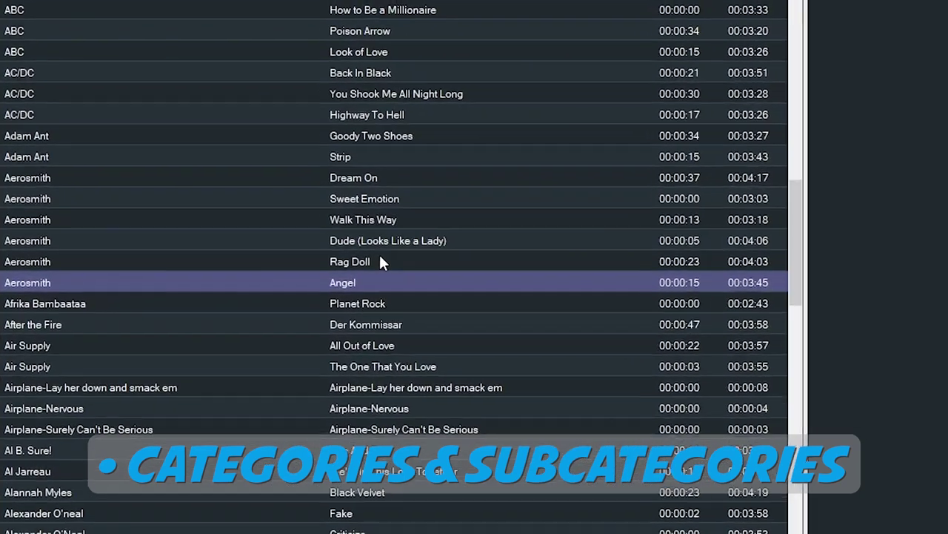
left_click(378, 261)
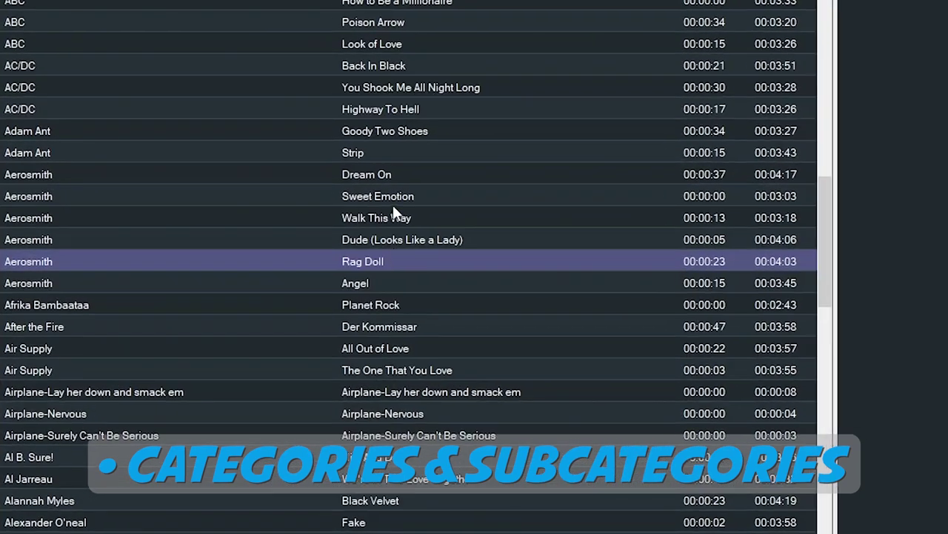
left_click(393, 199)
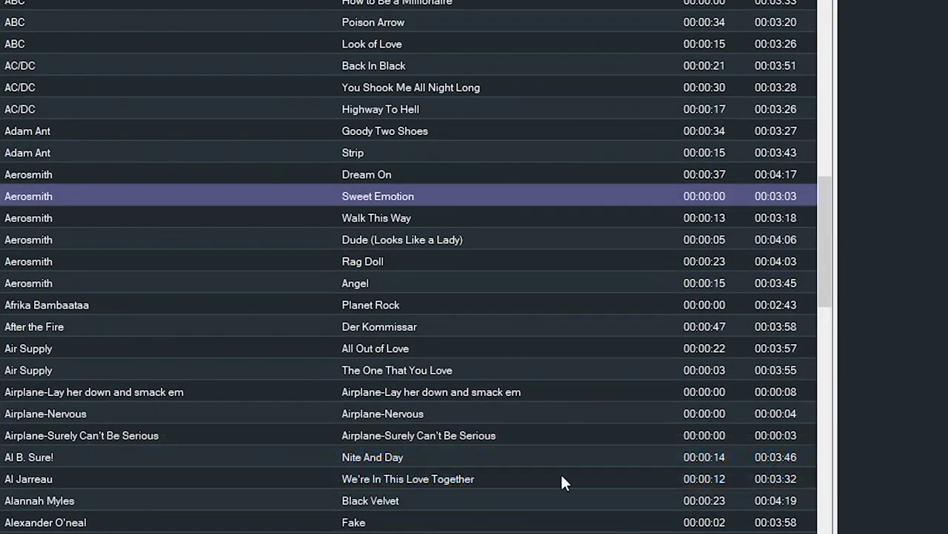
left_click(396, 434)
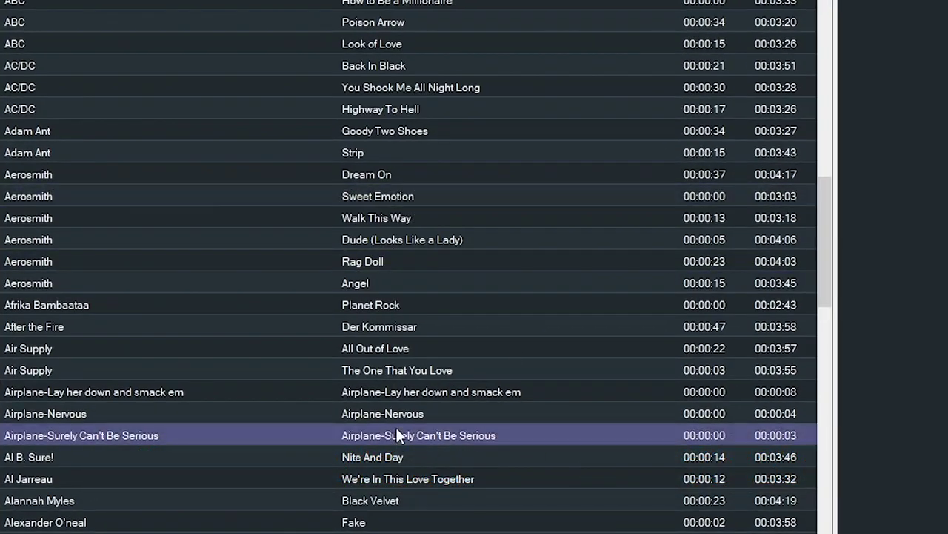
left_click(405, 457)
left_click_drag(384, 455, 947, 358)
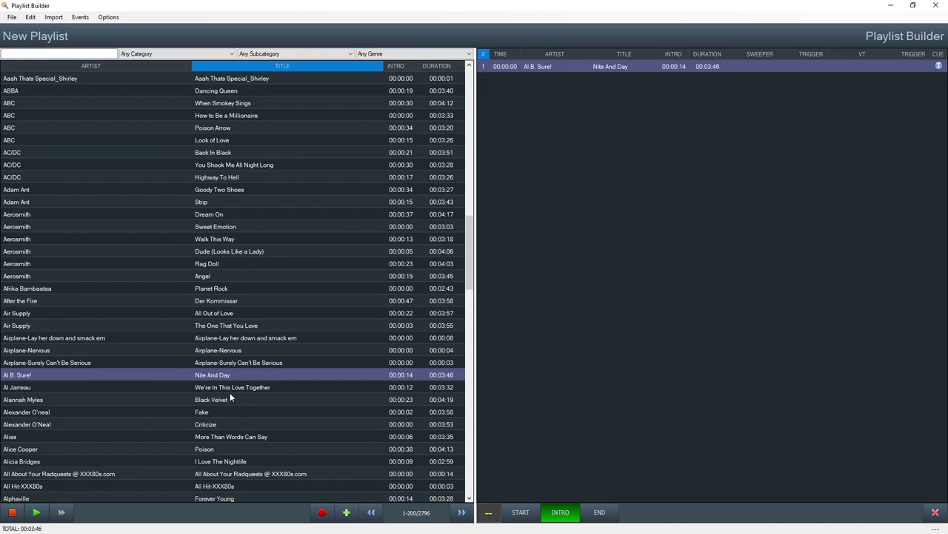
left_click_drag(230, 394, 625, 327)
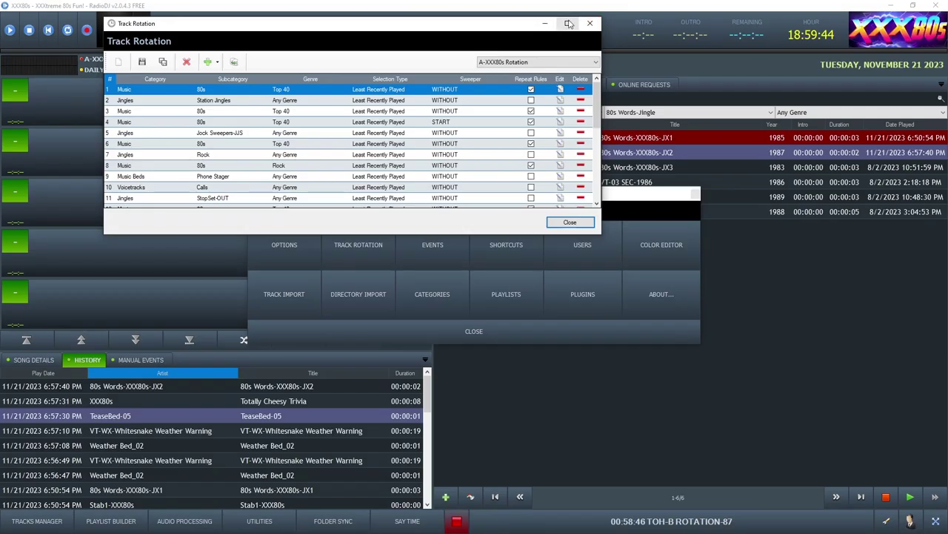
left_click(567, 22)
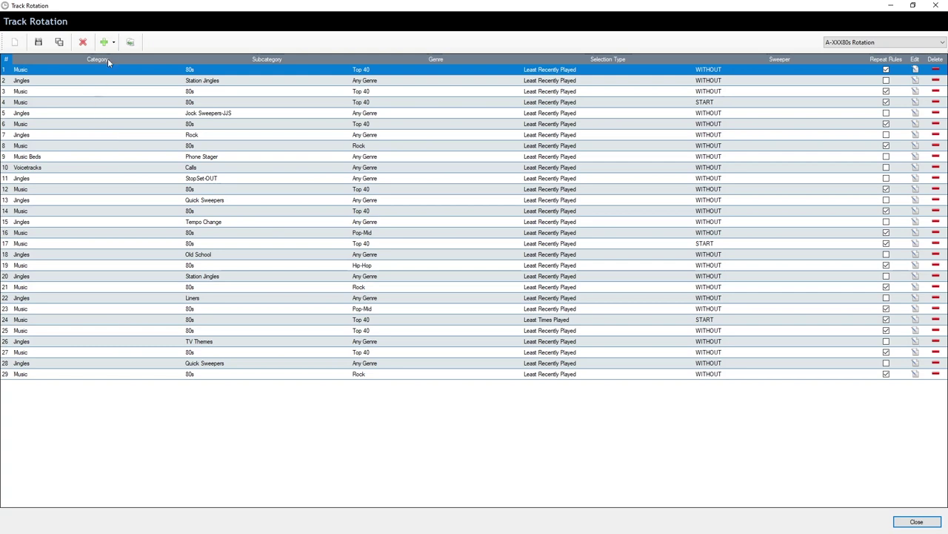
- Add a Track From Category rotation item using the Voicetracks category
left_click(107, 42)
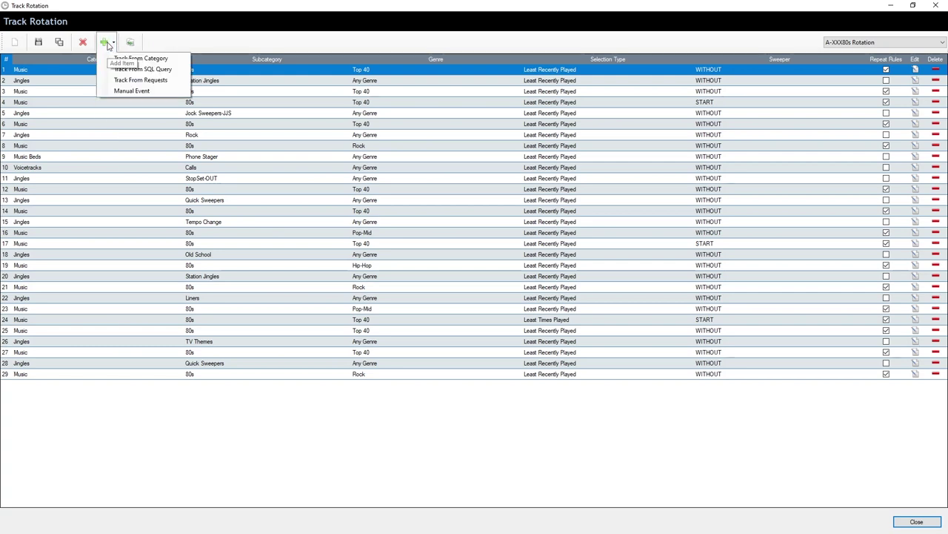
left_click(126, 54)
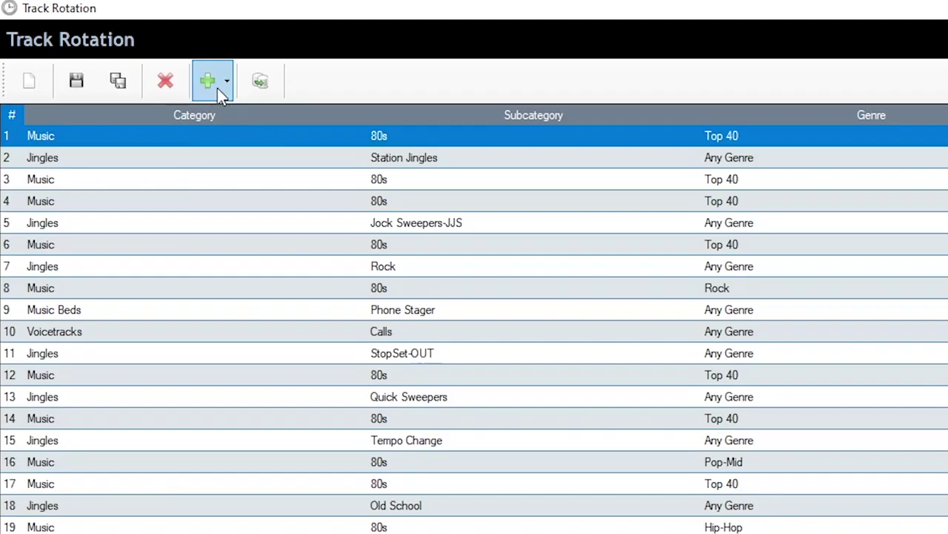
left_click(213, 80)
left_click(220, 115)
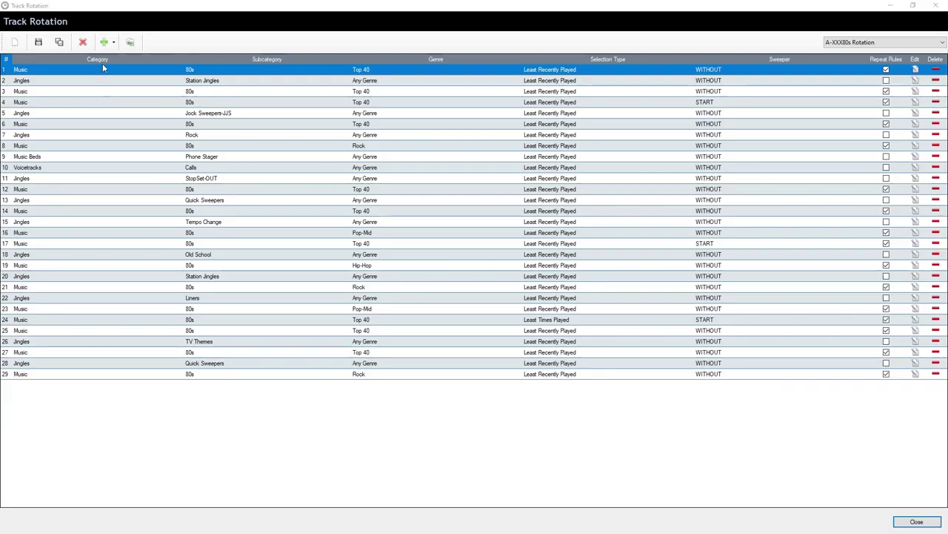
left_click(504, 178)
left_click(446, 297)
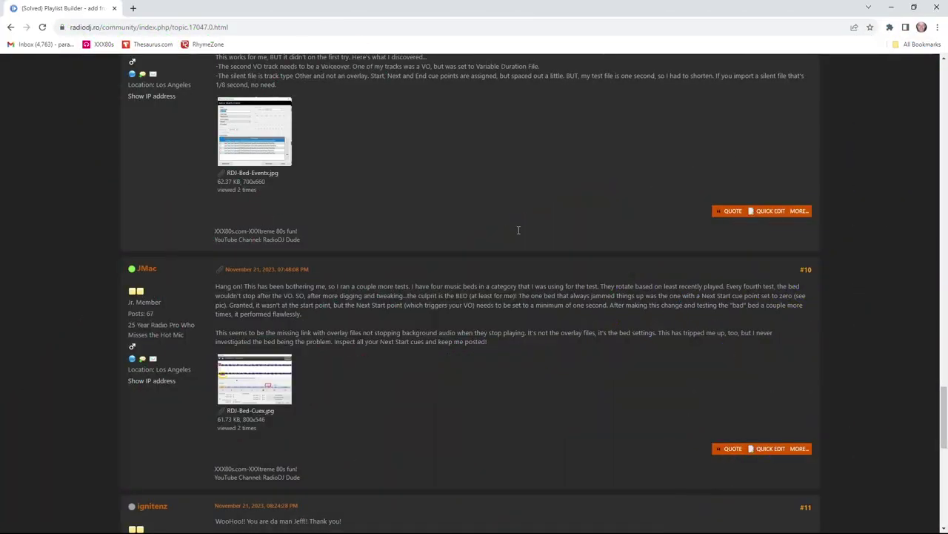
- Scroll down to reply #11 and highlight its thank-you line confirming the fix
scroll(518, 235, "down", 5)
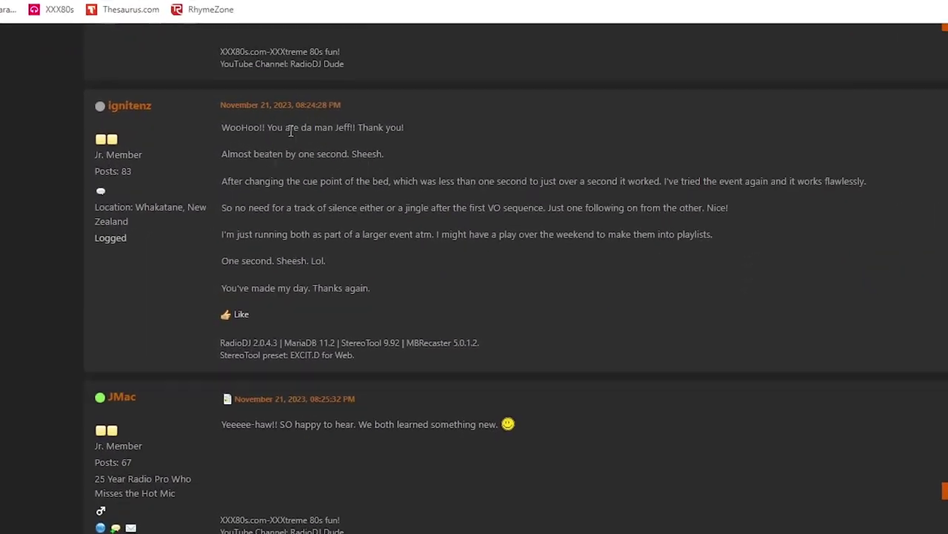
left_click_drag(231, 132, 324, 148)
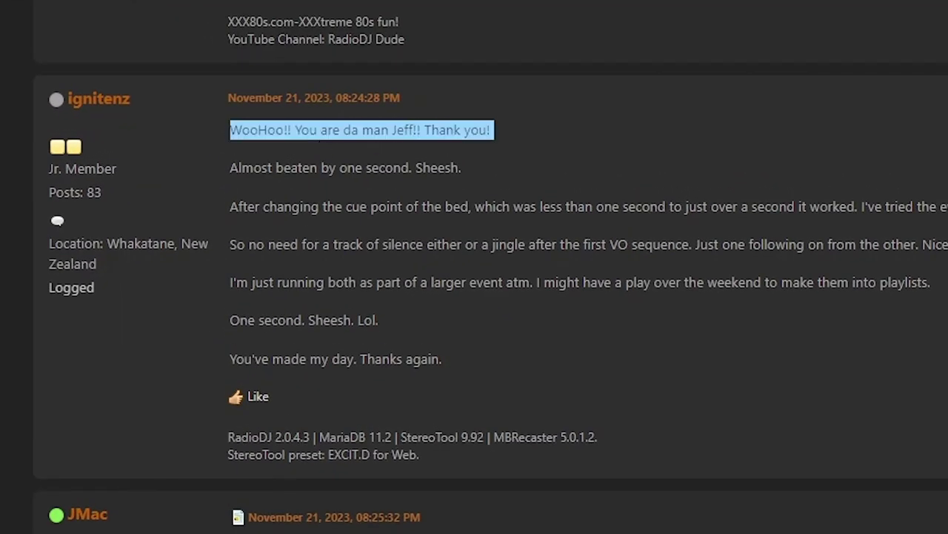